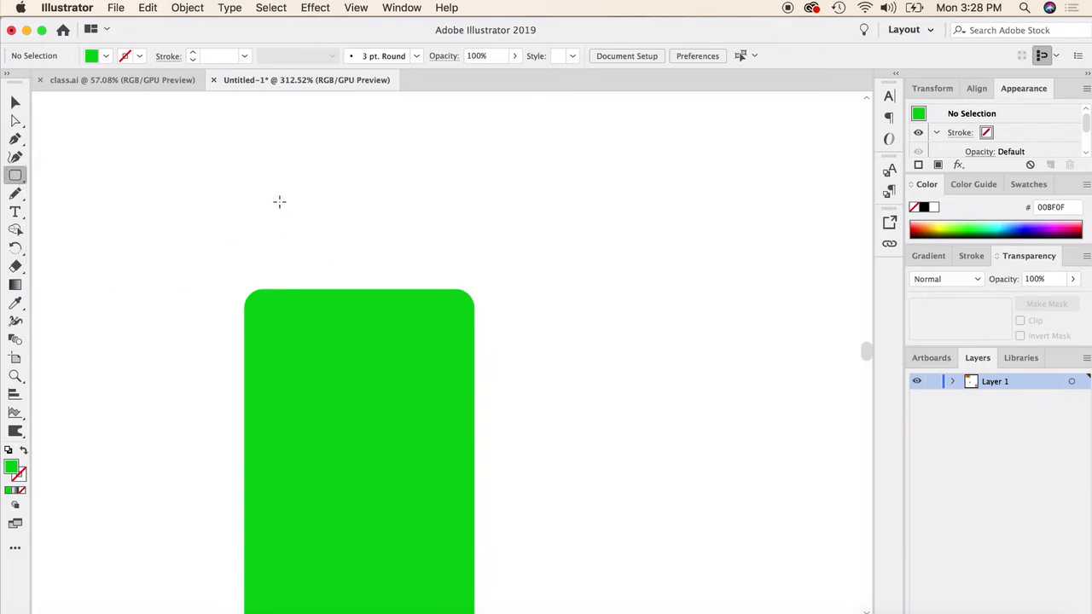
# - Draw a rectangle above the green body as the robot's head, round its corners heavily, and raise it to leave a neck gap
pyautogui.moveTo(267, 168); pyautogui.dragTo(453, 278)
pyautogui.moveTo(409, 219); pyautogui.dragTo(429, 192)
pyautogui.click(16, 102)
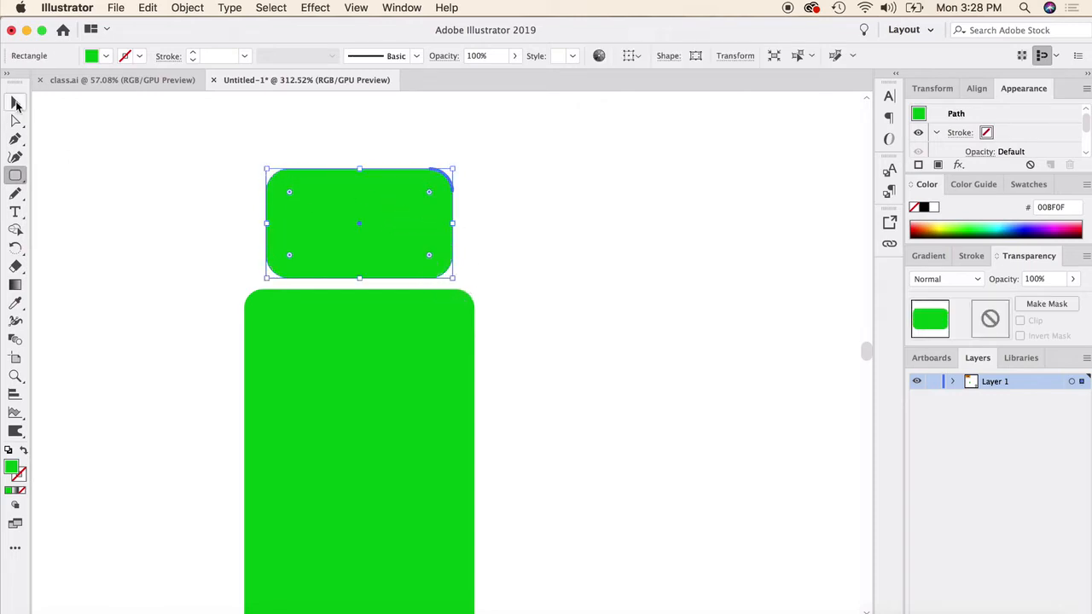
pyautogui.click(242, 188)
pyautogui.moveTo(397, 243); pyautogui.dragTo(452, 246)
pyautogui.click(456, 256)
pyautogui.click(454, 254)
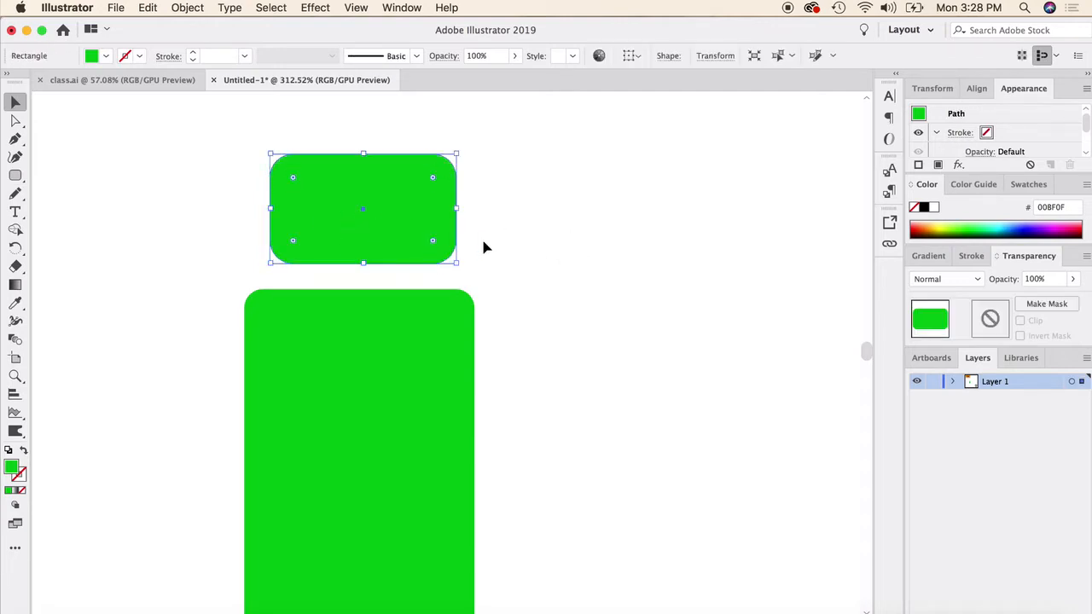
pyautogui.click(462, 239)
# - Draw a small rectangle at the head's bottom centre as a neck segment and round its corners to about 0.02 in
pyautogui.click(9, 181)
pyautogui.moveTo(8, 181); pyautogui.dragTo(74, 176)
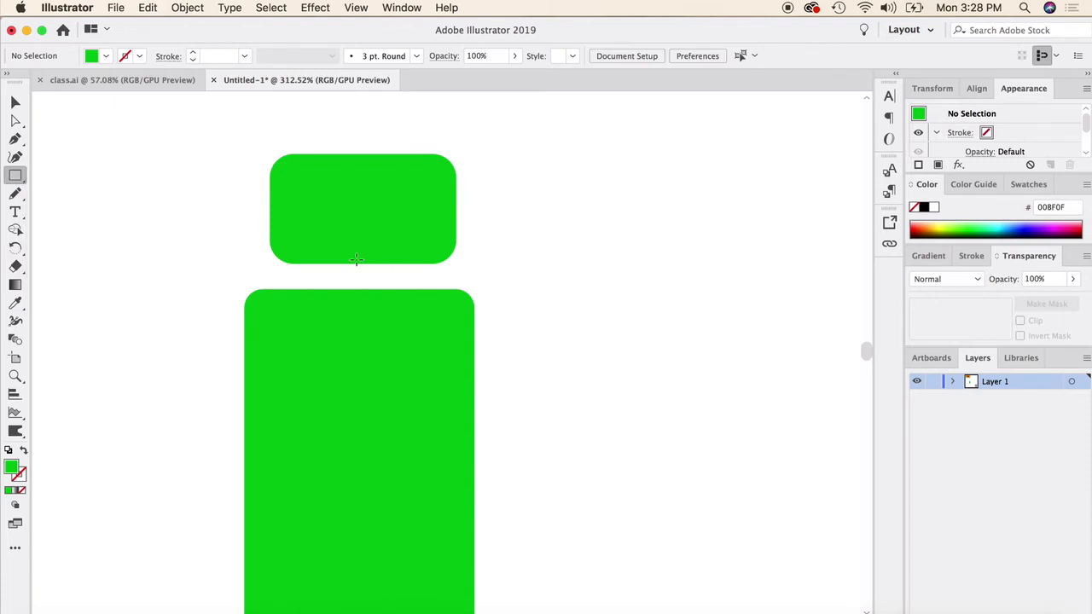
pyautogui.moveTo(347, 260); pyautogui.dragTo(381, 271)
pyautogui.click(15, 102)
pyautogui.scroll(2, 339, 222)
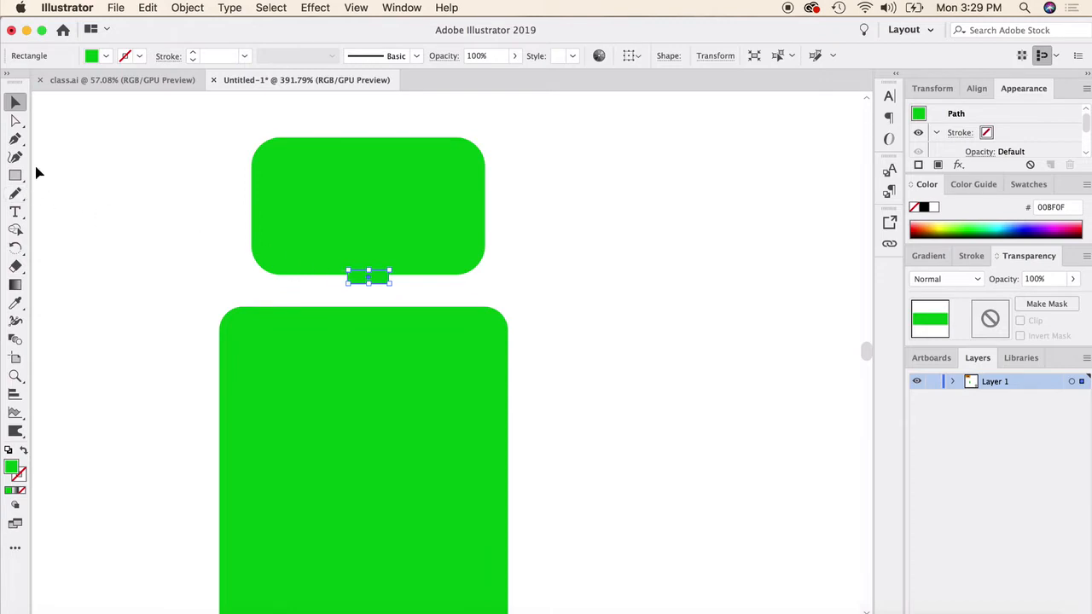
pyautogui.click(16, 121)
pyautogui.moveTo(363, 278); pyautogui.dragTo(361, 274)
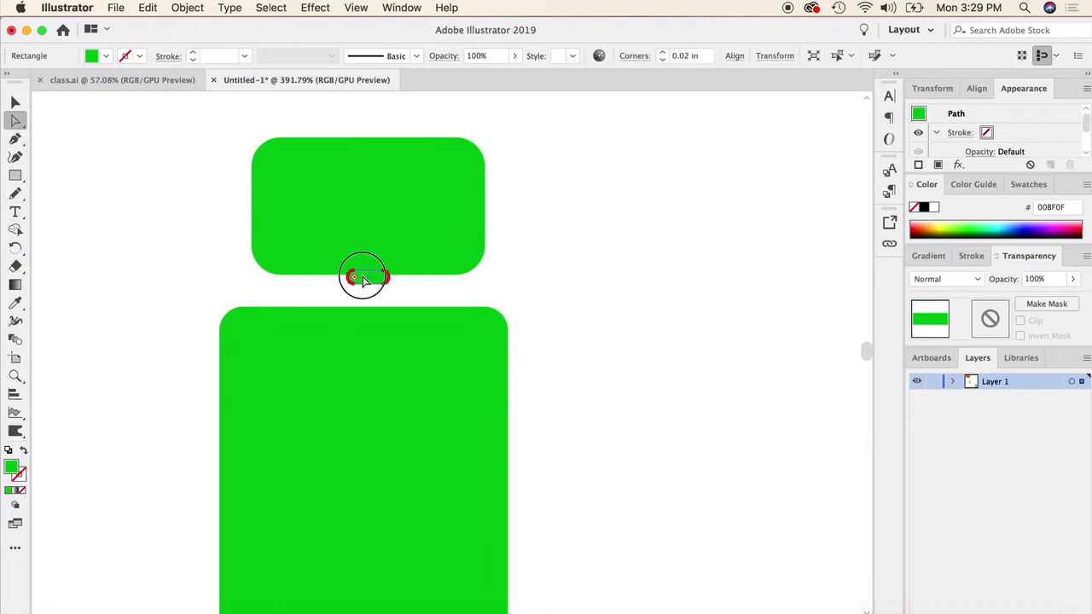
pyautogui.click(16, 102)
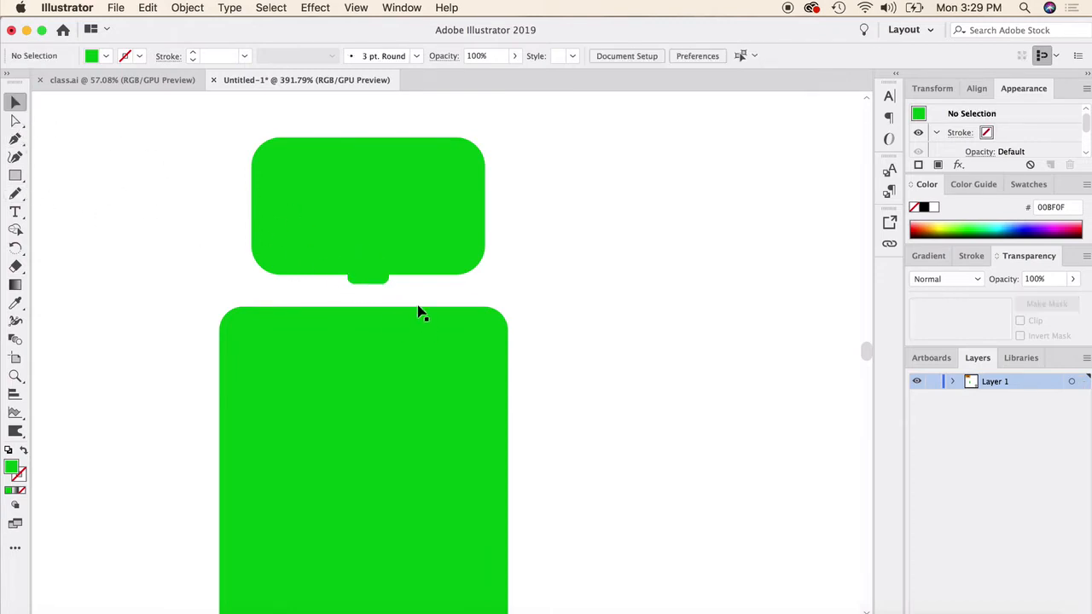
# - Duplicate the neck segment directly below itself and delete the stray copies beside it
pyautogui.scroll(3, 366, 294)
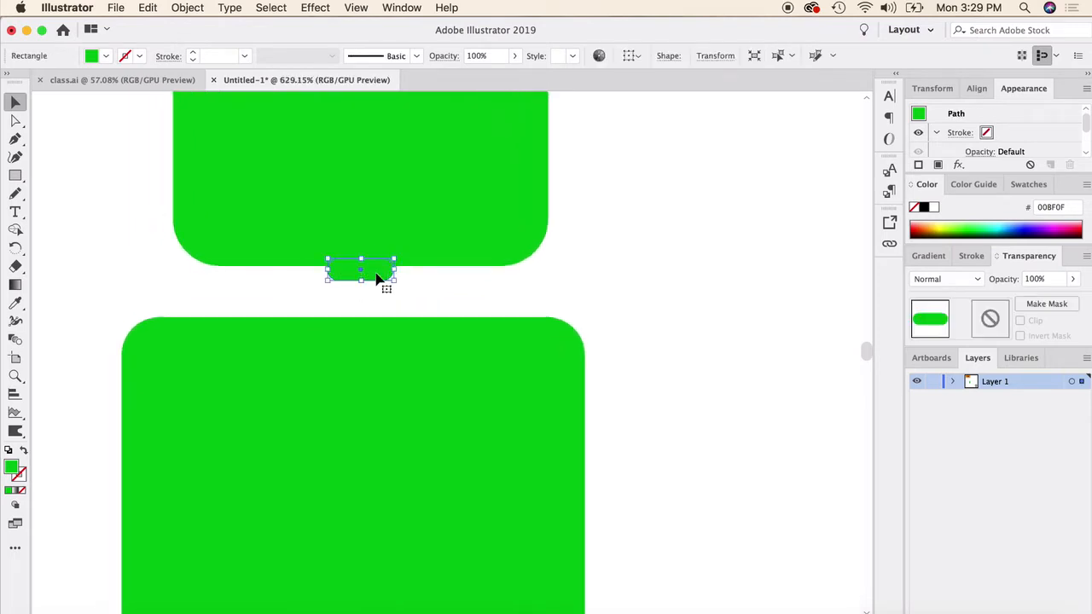
pyautogui.moveTo(377, 278); pyautogui.dragTo(608, 295)
pyautogui.moveTo(605, 295); pyautogui.dragTo(678, 264)
pyautogui.press('super+z')
pyautogui.press('Delete')
pyautogui.click(597, 300)
pyautogui.press('Delete')
pyautogui.click(528, 298)
pyautogui.click(443, 300)
pyautogui.press('Delete')
pyautogui.click(509, 295)
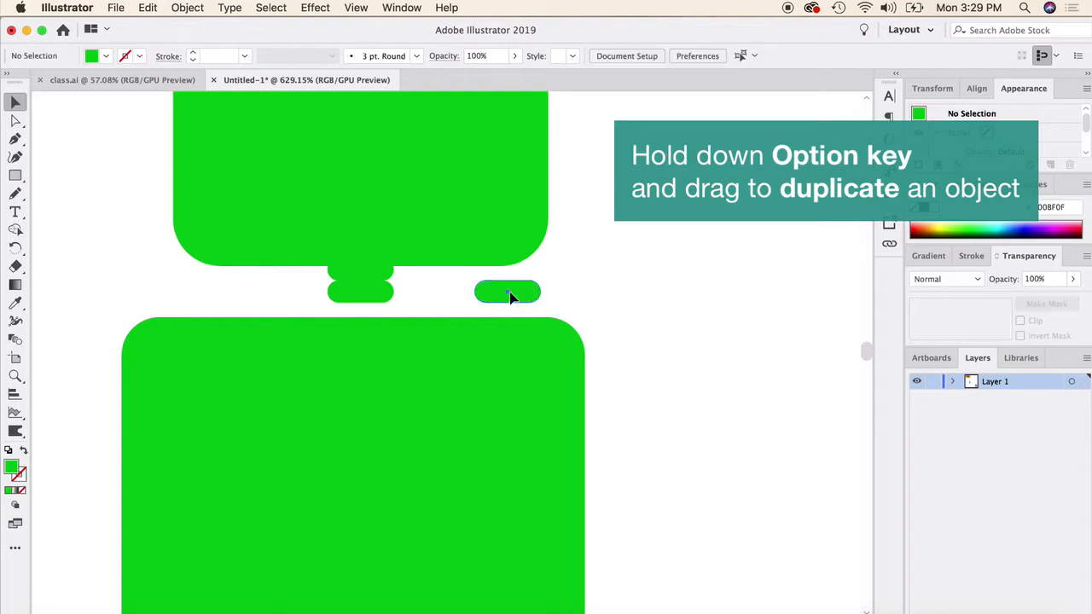
pyautogui.press('Delete')
# - Duplicate the lower neck segment downward so the stack reaches the top of the body
pyautogui.click(375, 300)
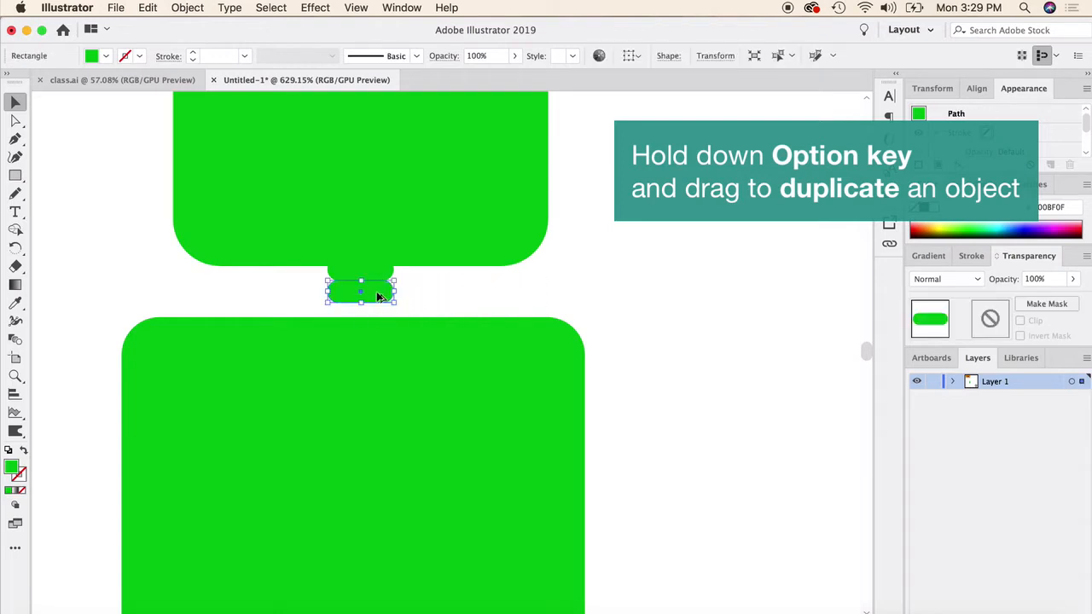
pyautogui.moveTo(380, 295); pyautogui.dragTo(378, 314)
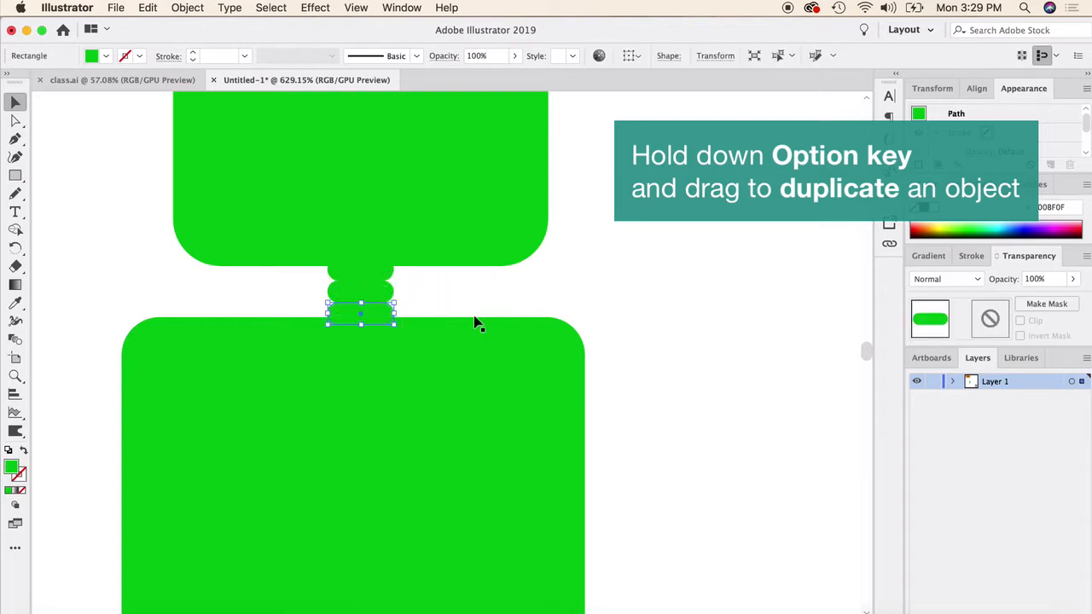
pyautogui.click(636, 338)
pyautogui.scroll(-4, 482, 376)
pyautogui.scroll(-3, 480, 373)
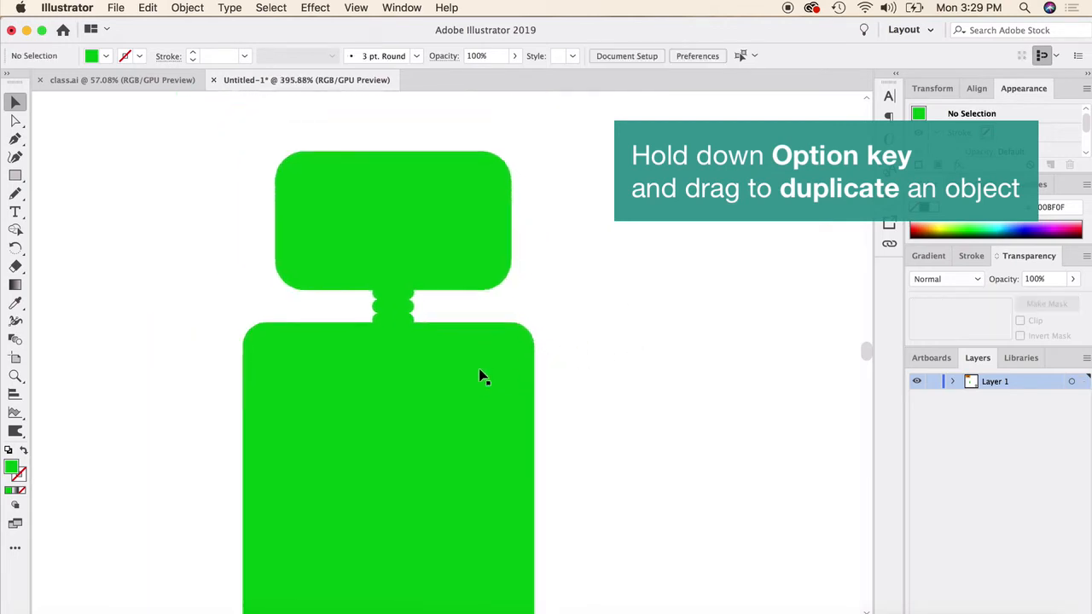
# - Offset the head's path by -0.04 in and fill the resulting inner shape with white
pyautogui.scroll(3, 368, 293)
pyautogui.moveTo(15, 175); pyautogui.dragTo(75, 266)
pyautogui.click(17, 104)
pyautogui.click(327, 190)
pyautogui.scroll(1, 254, 182)
pyautogui.scroll(3, 341, 209)
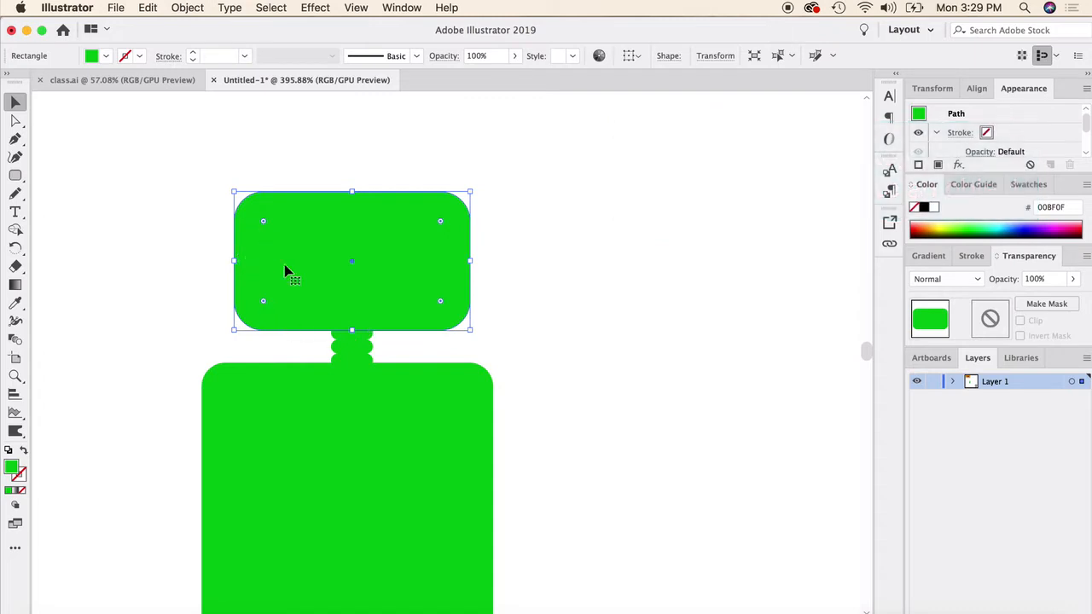
pyautogui.click(186, 7)
pyautogui.moveTo(243, 332)
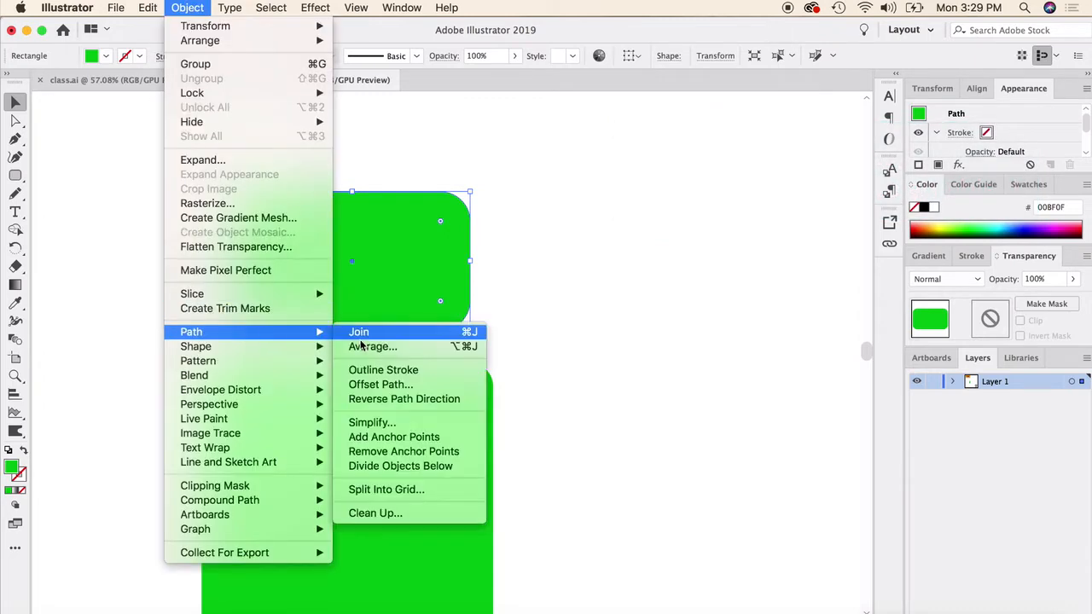
pyautogui.click(404, 384)
pyautogui.click(533, 353)
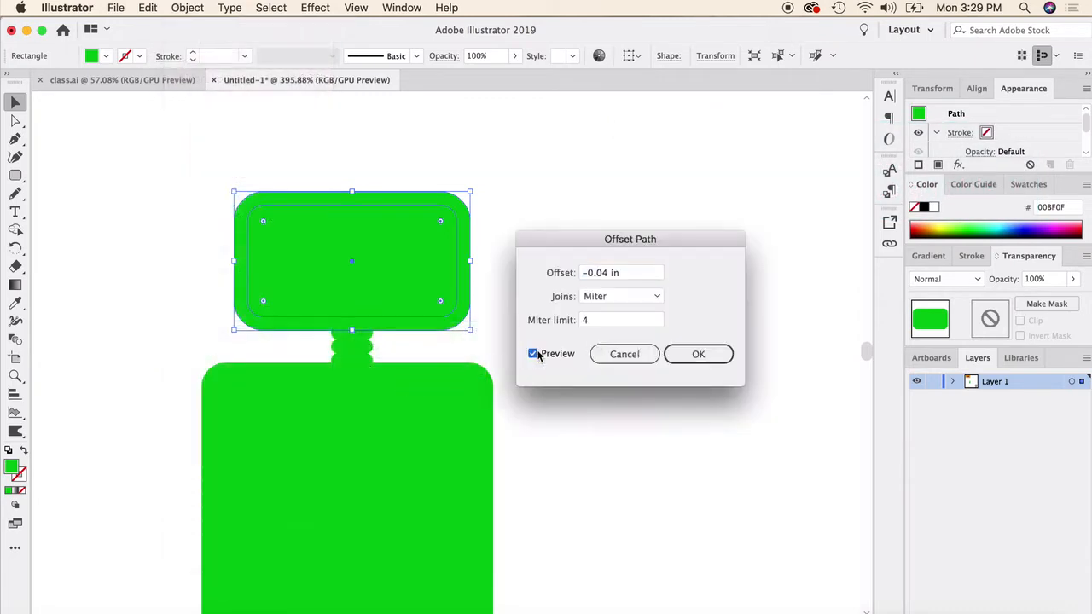
pyautogui.click(698, 354)
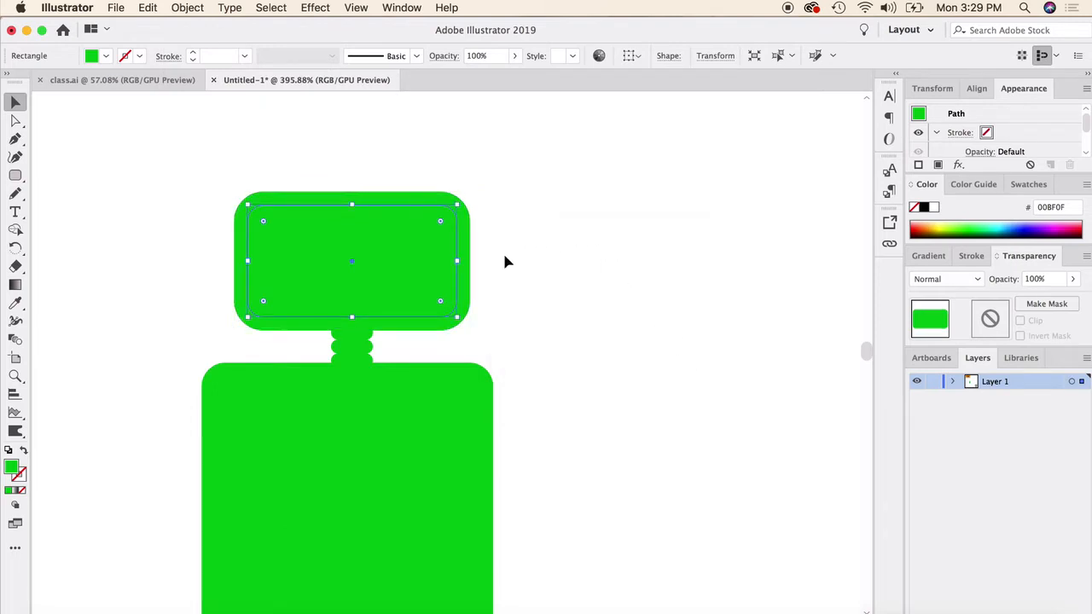
pyautogui.click(932, 207)
pyautogui.click(716, 229)
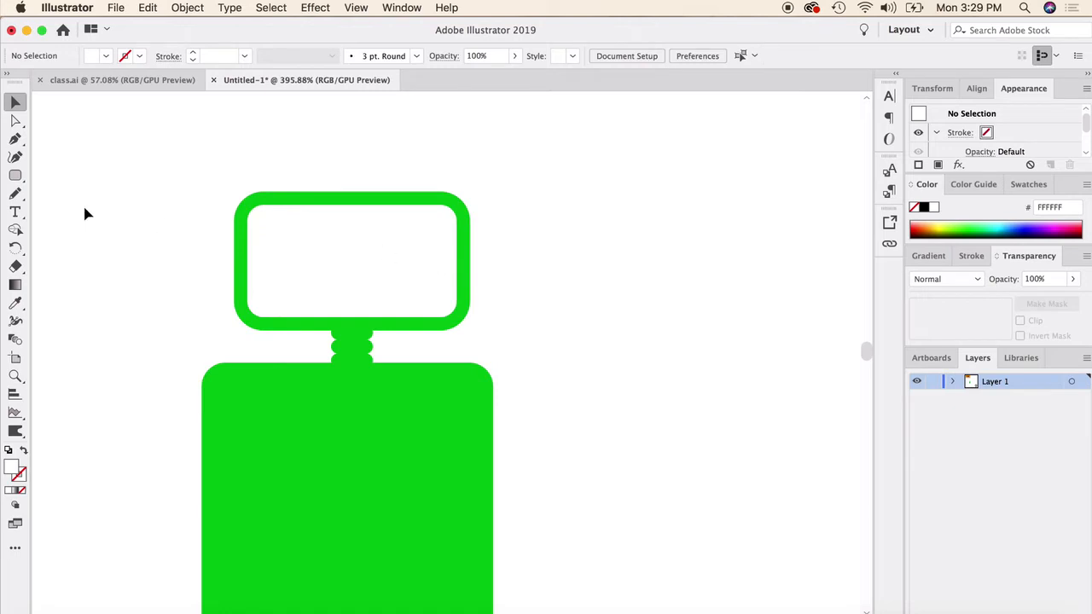
# - Draw a circle about 0.14 in wide in the face's left half, sample the body's green for it, and duplicate it rightward as the second eye
pyautogui.moveTo(17, 182); pyautogui.dragTo(21, 193)
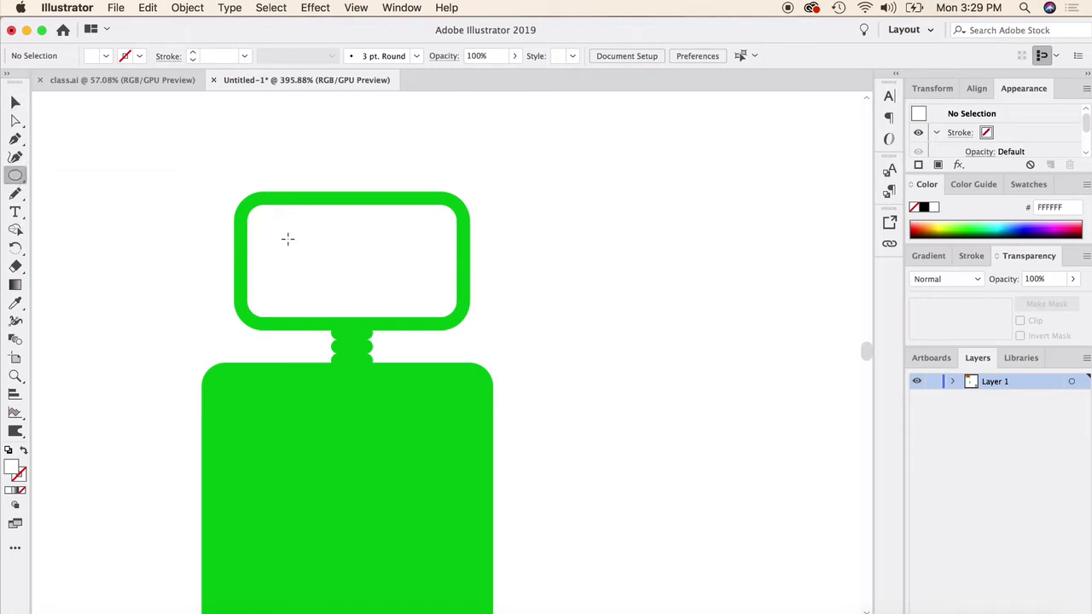
pyautogui.moveTo(320, 265); pyautogui.dragTo(326, 279)
pyautogui.click(15, 302)
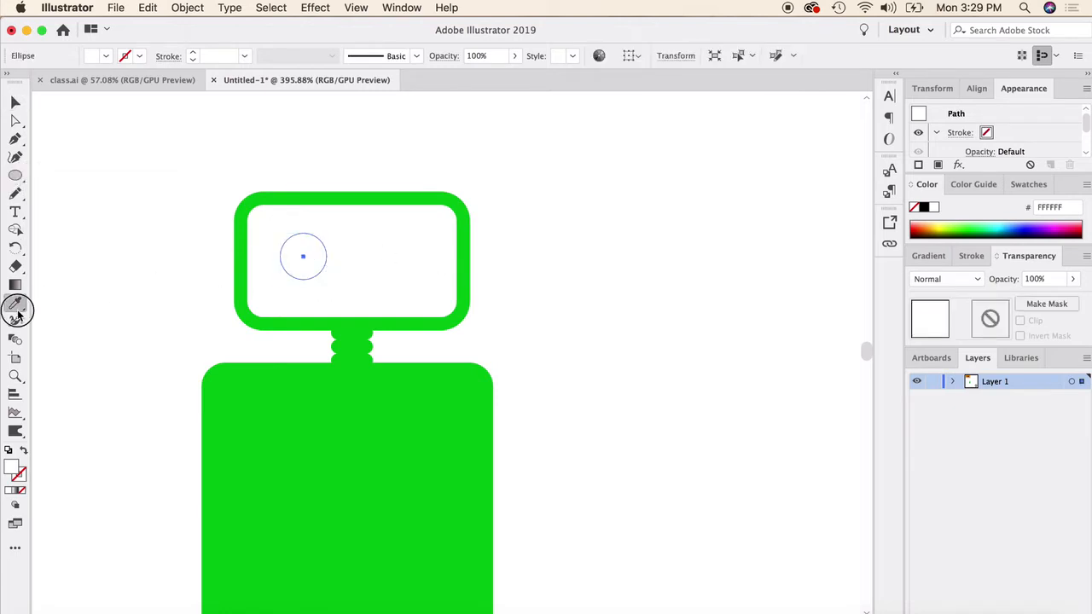
pyautogui.click(253, 411)
pyautogui.press('v')
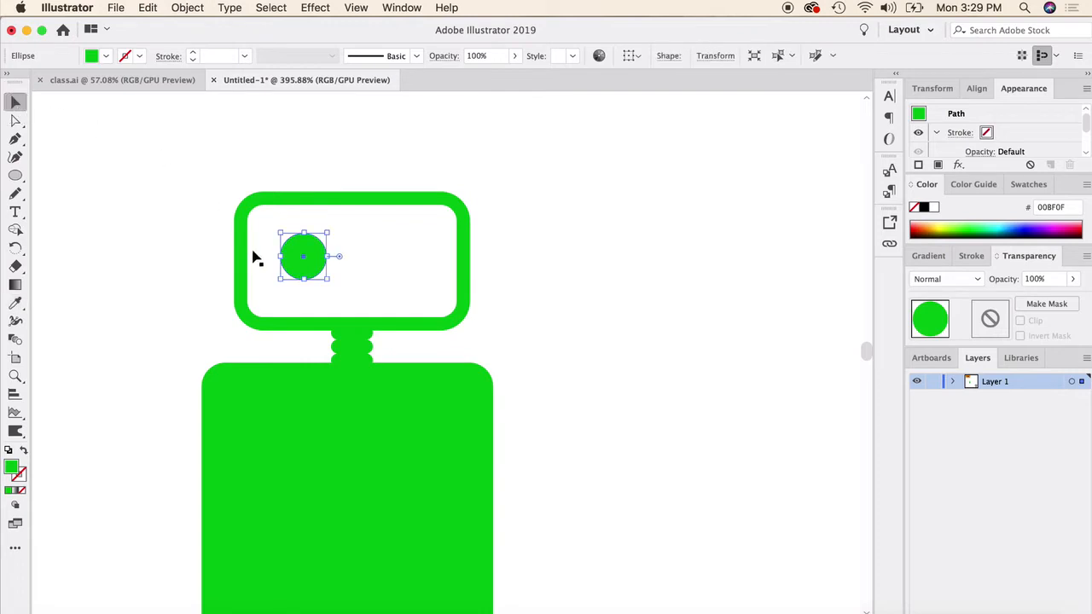
pyautogui.moveTo(295, 250); pyautogui.dragTo(388, 251)
pyautogui.click(581, 280)
# - Offset the paths of both eye circles outward by 0.02 in
pyautogui.click(412, 257)
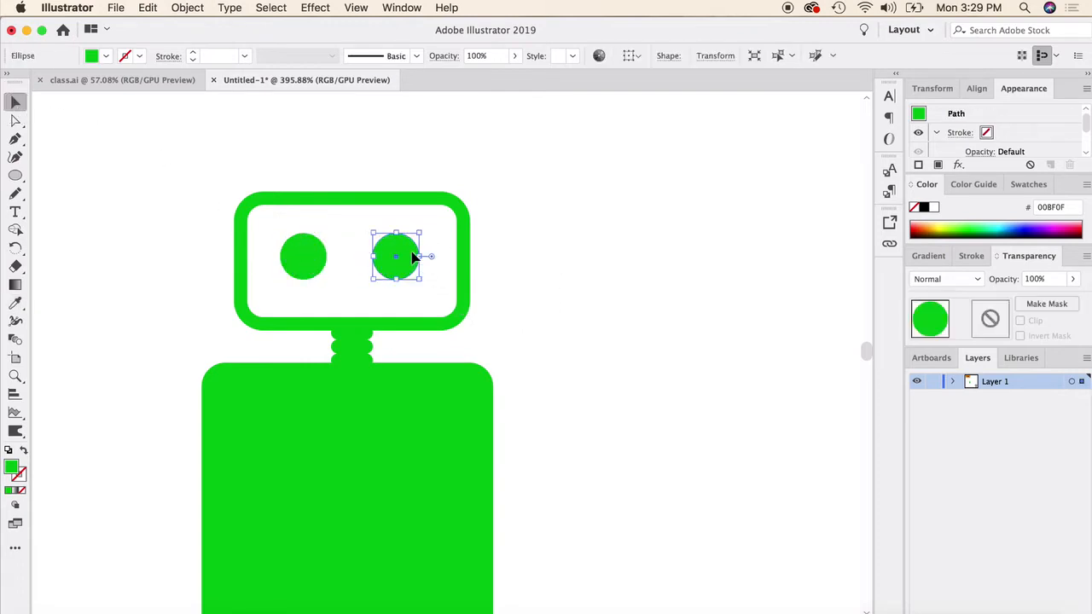
pyautogui.keyDown('shift'); pyautogui.click(308, 267); pyautogui.keyUp('shift')
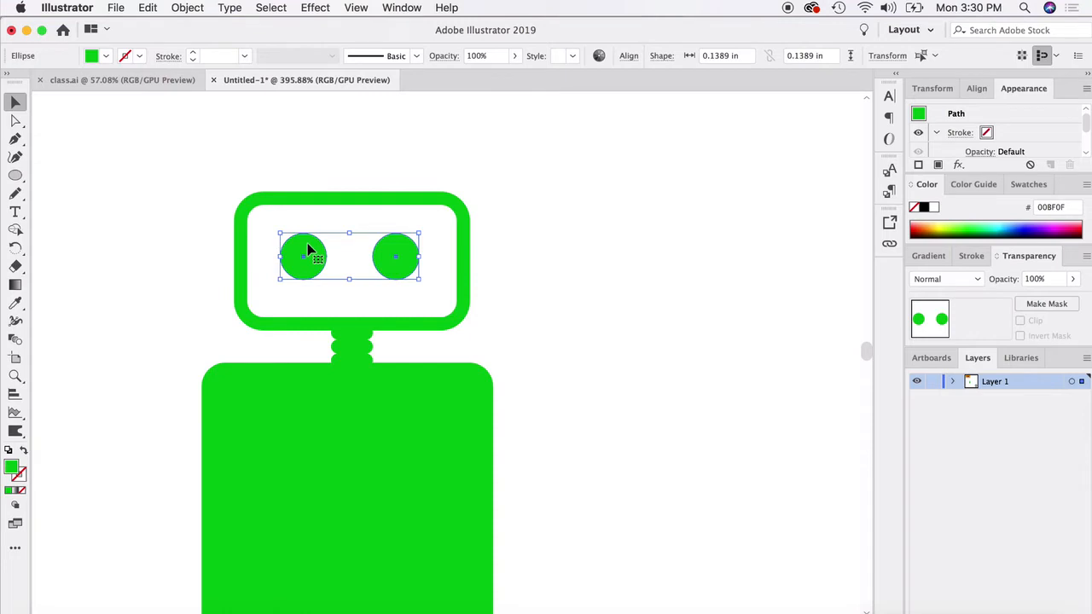
pyautogui.click(185, 7)
pyautogui.moveTo(243, 333)
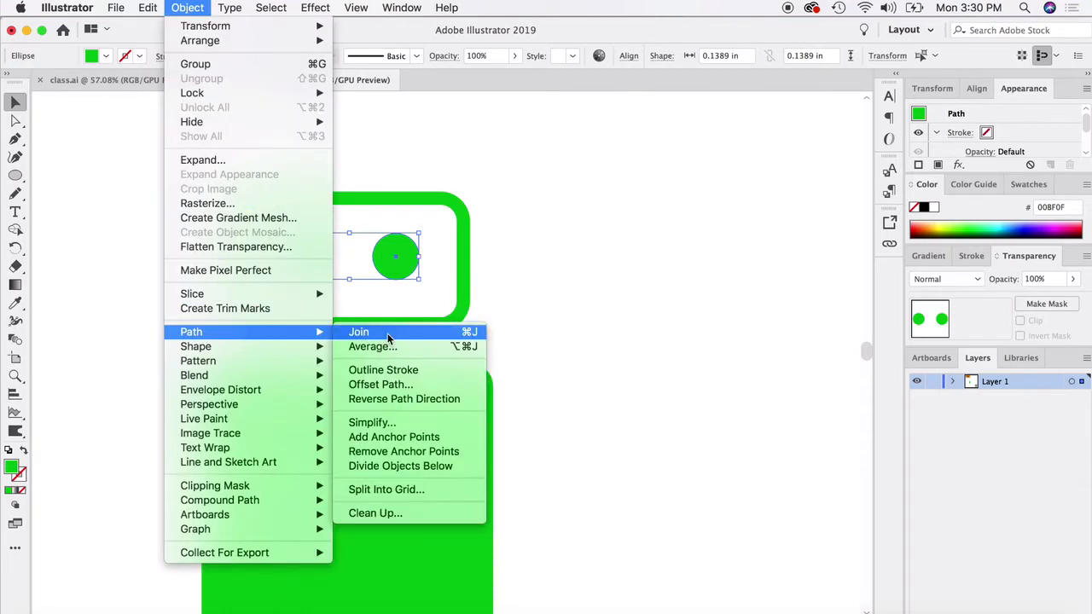
pyautogui.click(419, 384)
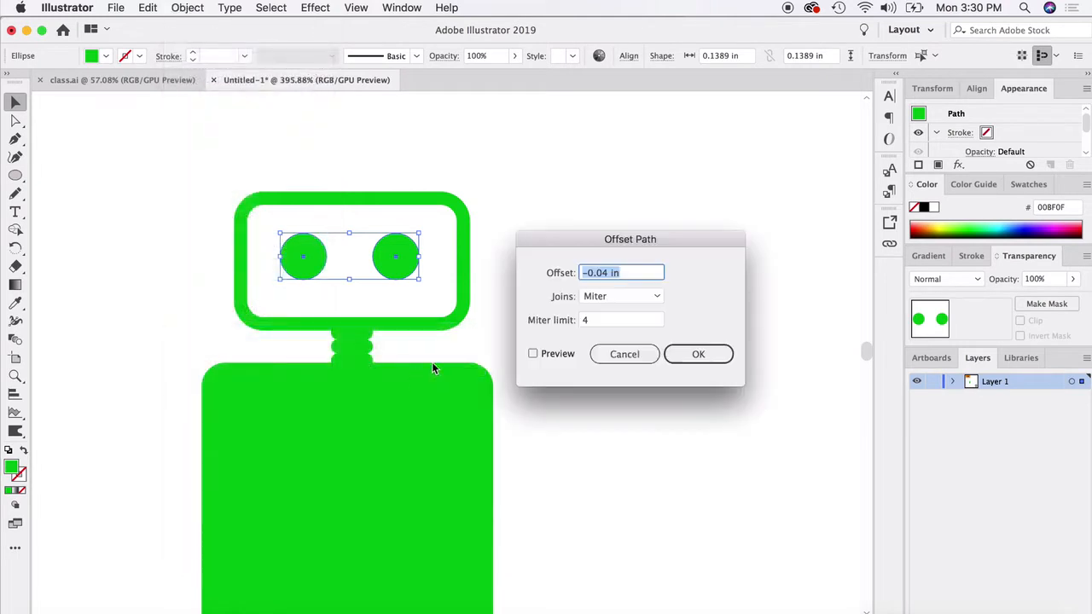
pyautogui.click(587, 273)
pyautogui.click(533, 354)
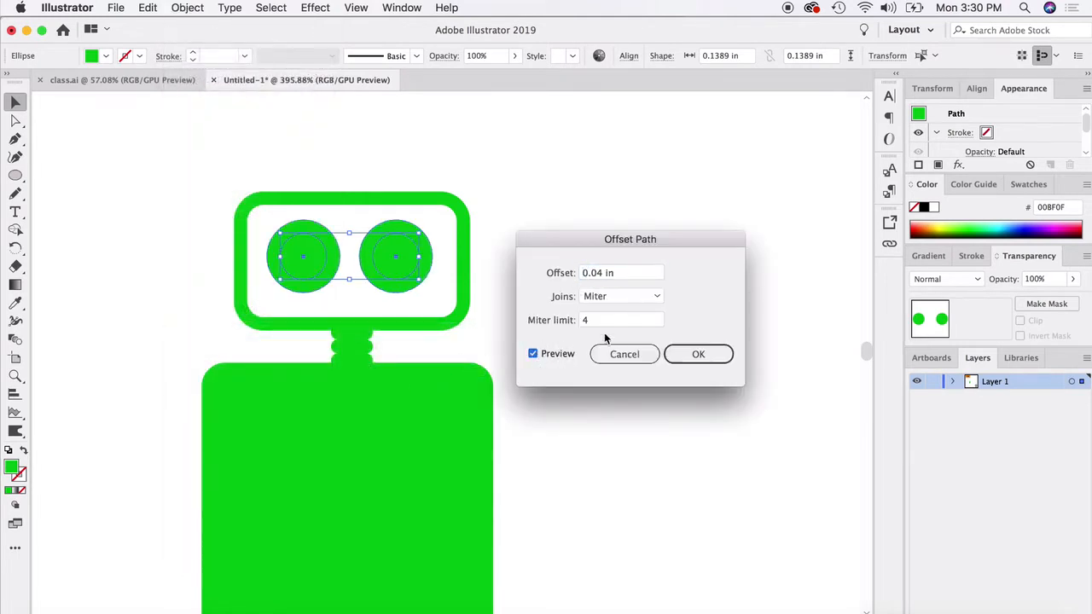
pyautogui.doubleClick(598, 273)
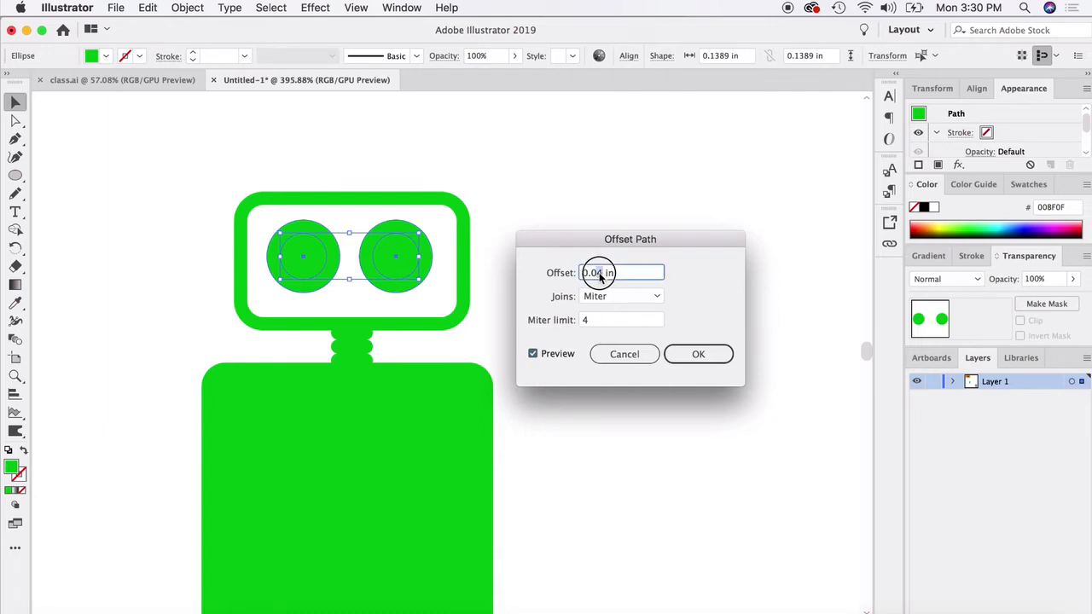
pyautogui.click(682, 349)
# - Fill both inner eye circles with the white sampled from the face, leaving green rings
pyautogui.click(622, 312)
pyautogui.click(383, 265)
pyautogui.keyDown('shift'); pyautogui.click(318, 258); pyautogui.keyUp('shift')
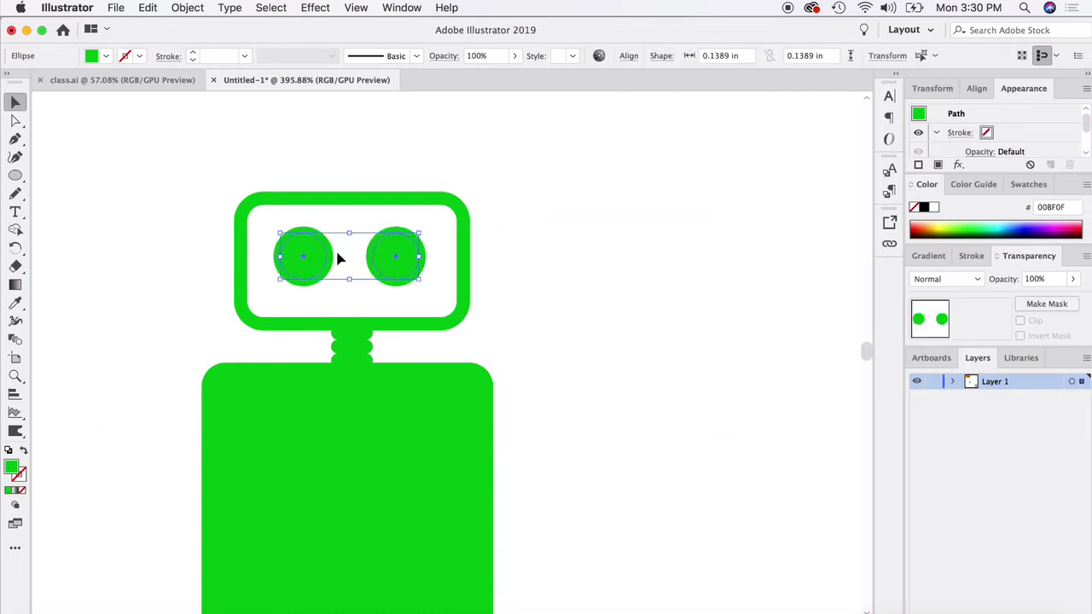
pyautogui.click(15, 302)
pyautogui.click(254, 250)
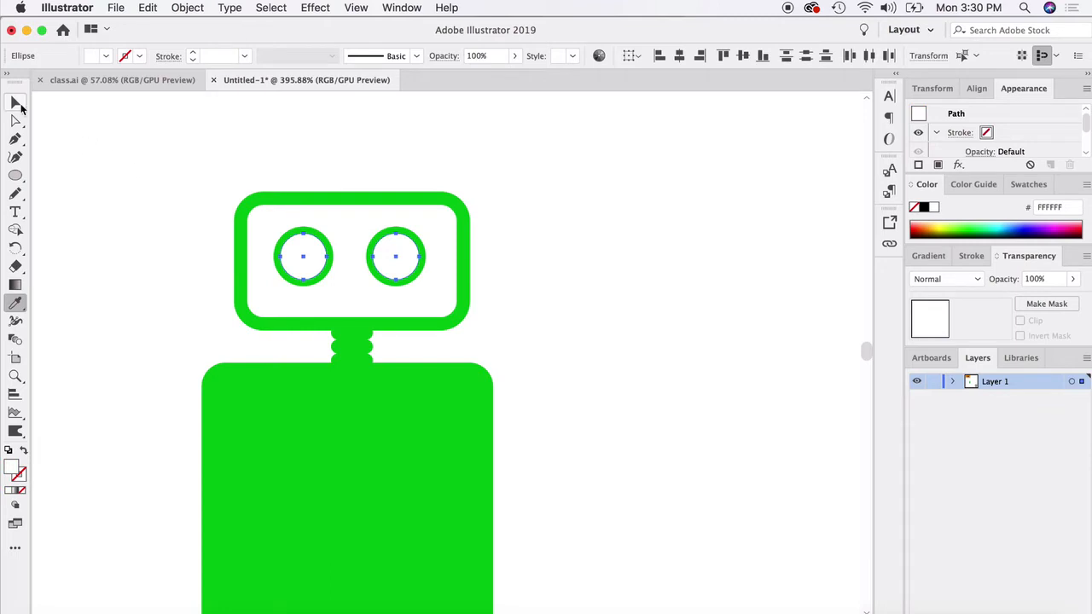
pyautogui.click(17, 103)
pyautogui.click(196, 254)
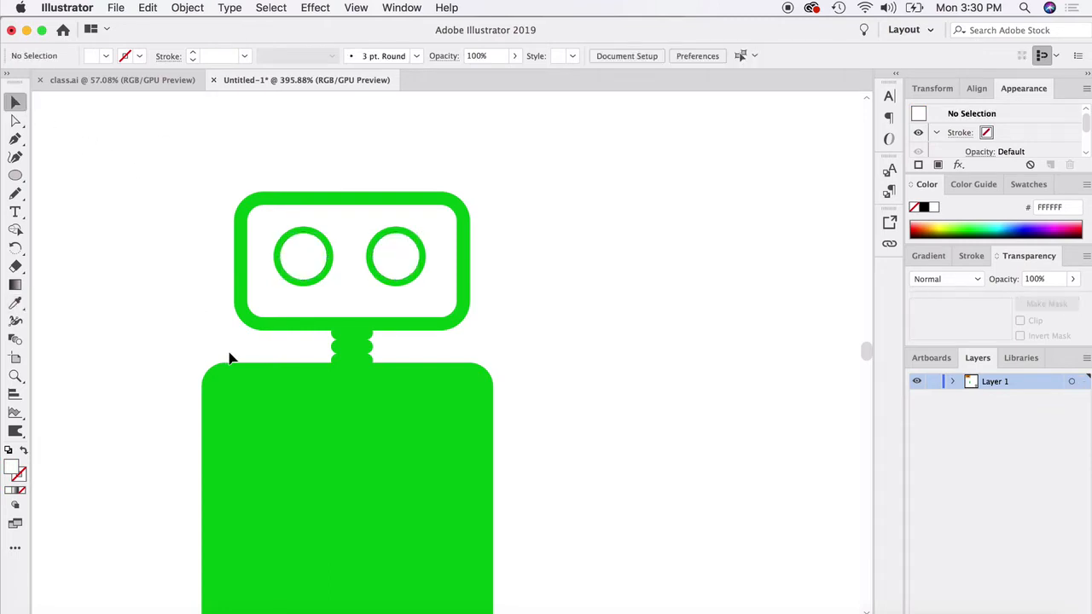
# - Shorten and narrow the body rectangle to nearly the head's width and centre it beneath the neck
pyautogui.scroll(-2, 232, 350)
pyautogui.scroll(2, 276, 285)
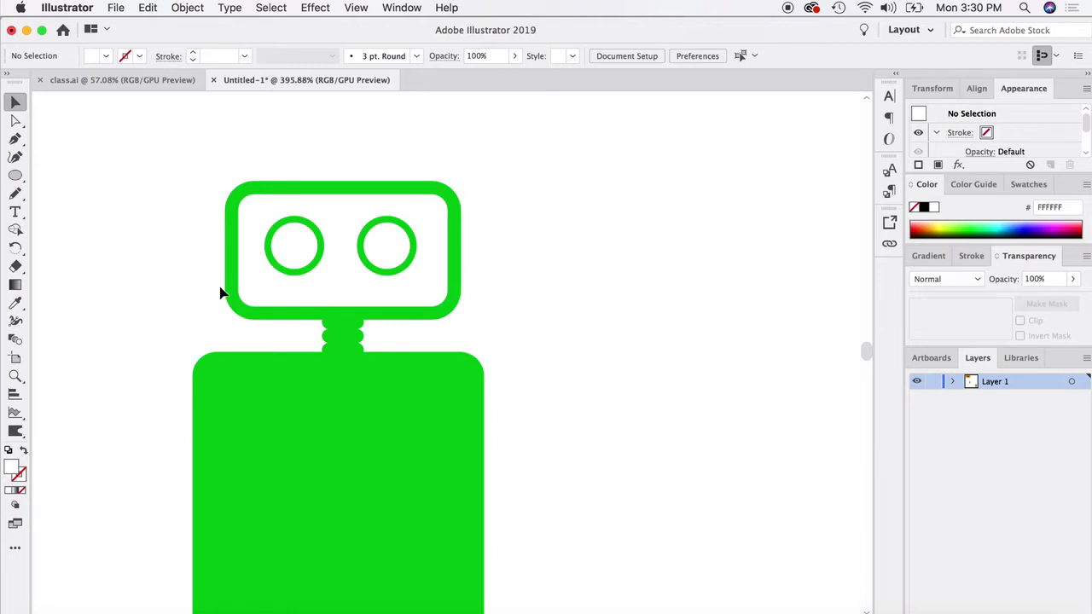
pyautogui.scroll(-4, 170, 367)
pyautogui.scroll(-2, 174, 382)
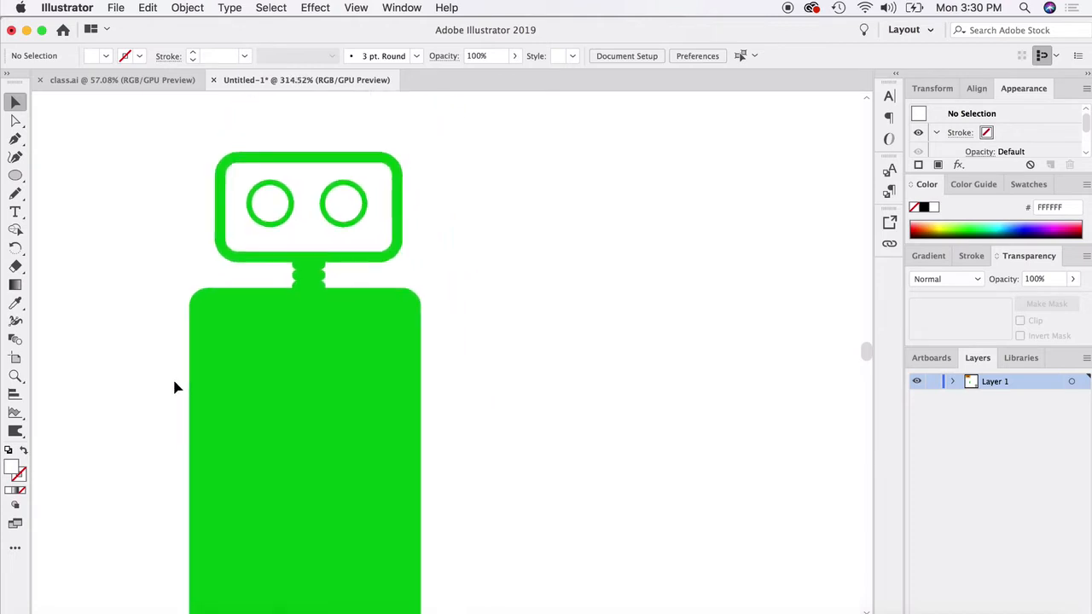
pyautogui.scroll(-3, 174, 382)
pyautogui.scroll(-1, 174, 388)
pyautogui.click(336, 449)
pyautogui.moveTo(196, 542); pyautogui.dragTo(210, 457)
pyautogui.moveTo(376, 461); pyautogui.dragTo(362, 413)
pyautogui.click(443, 399)
pyautogui.moveTo(287, 353); pyautogui.dragTo(292, 353)
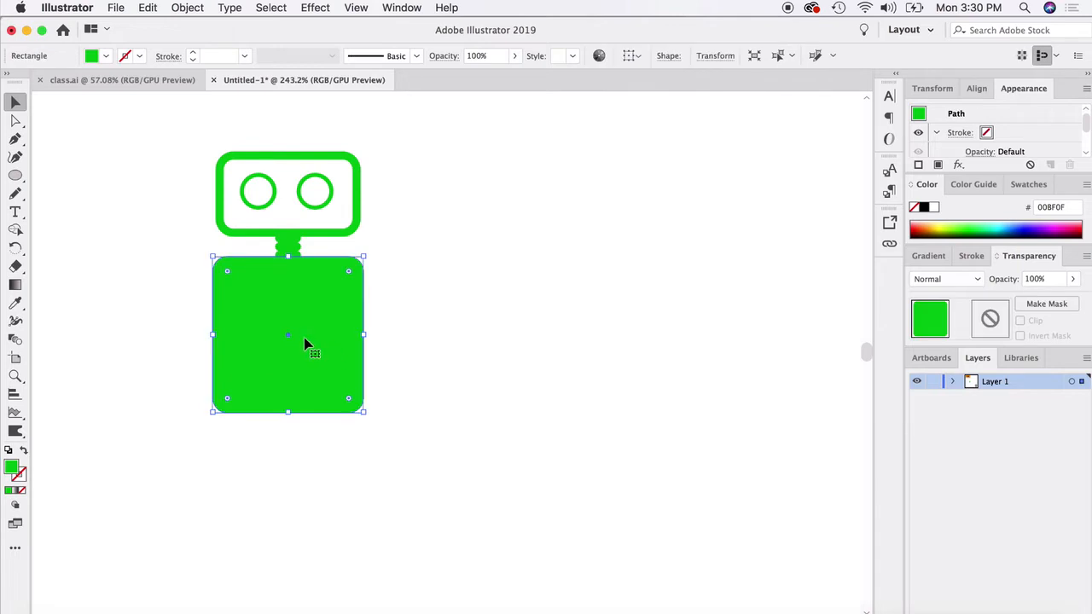
pyautogui.moveTo(268, 303); pyautogui.dragTo(299, 424)
pyautogui.moveTo(351, 383); pyautogui.dragTo(249, 450)
pyautogui.press('Delete')
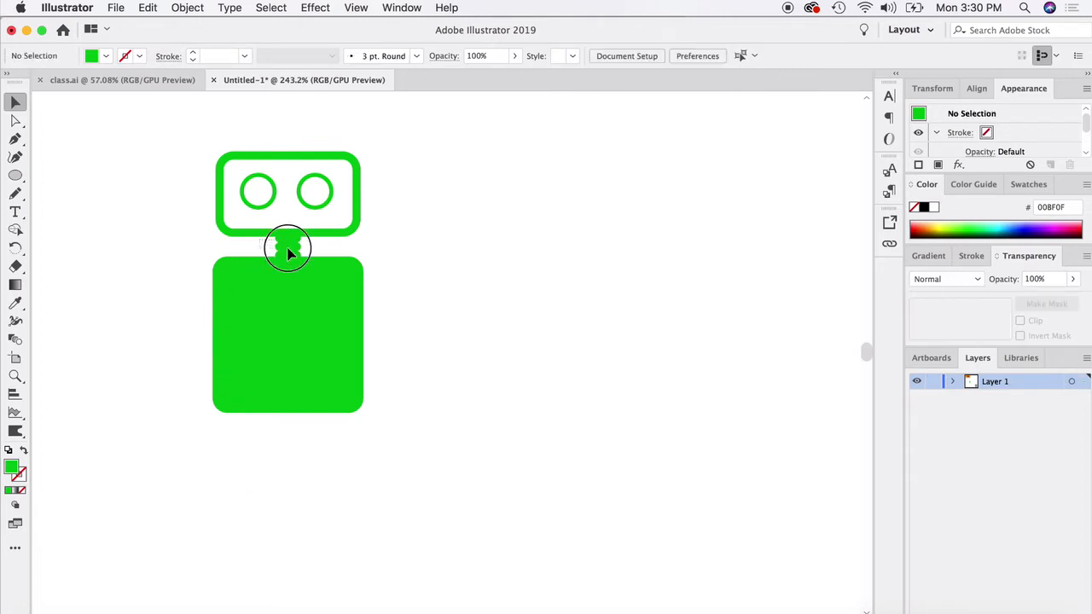
# - Copy the neck segments and arrange the copies as two stacked legs below the body
pyautogui.click(297, 251)
pyautogui.press('super+c')
pyautogui.press('super+v')
pyautogui.moveTo(447, 356); pyautogui.dragTo(317, 428)
pyautogui.keyDown('shift'); pyautogui.click(267, 381); pyautogui.keyUp('shift')
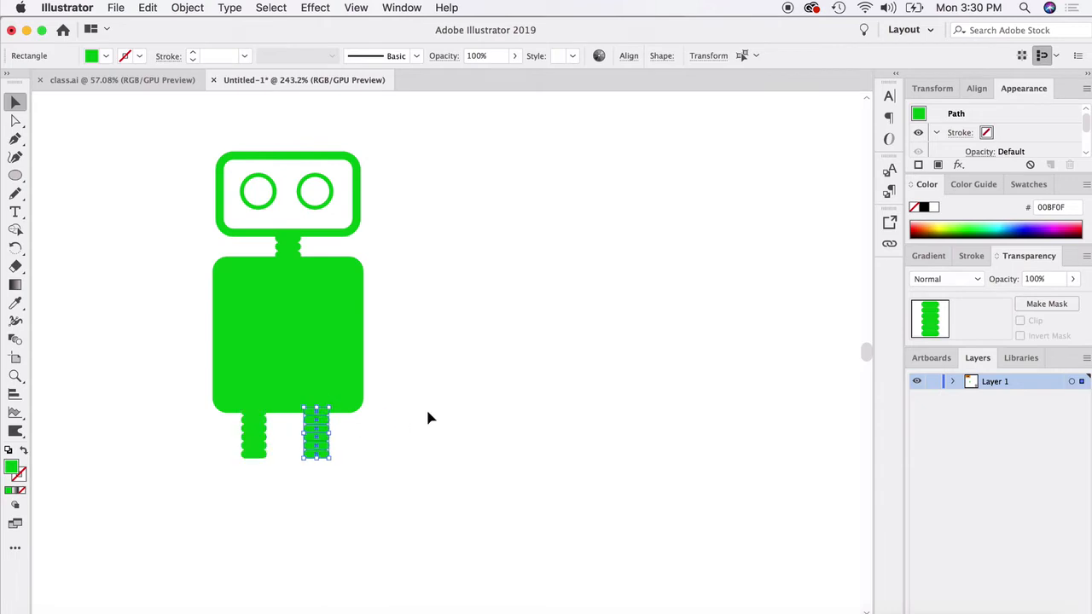
pyautogui.click(429, 417)
# - Draw a rectangular foot about 0.32 by 0.14 in under the left leg and undo the rounding of its top-left corner
pyautogui.moveTo(15, 175); pyautogui.dragTo(81, 176)
pyautogui.moveTo(210, 455); pyautogui.dragTo(277, 483)
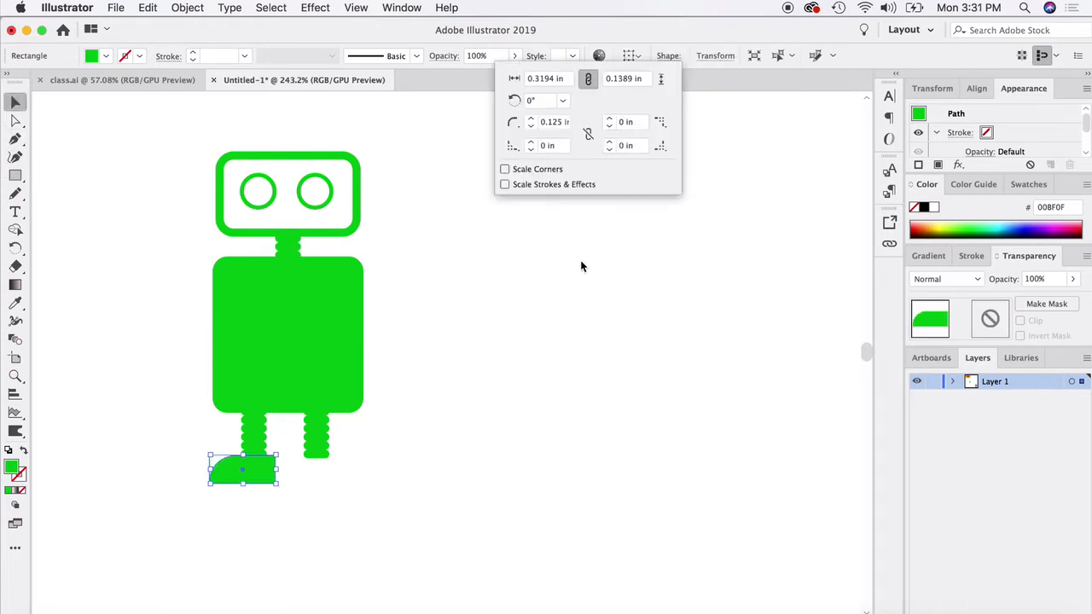
pyautogui.press('super+z')
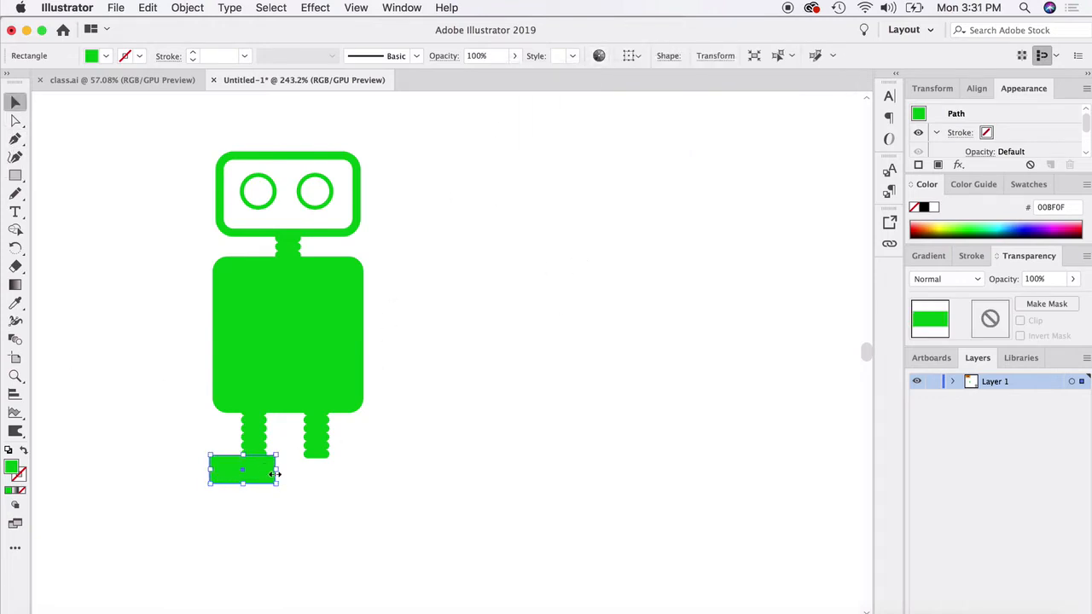
pyautogui.scroll(6, 263, 516)
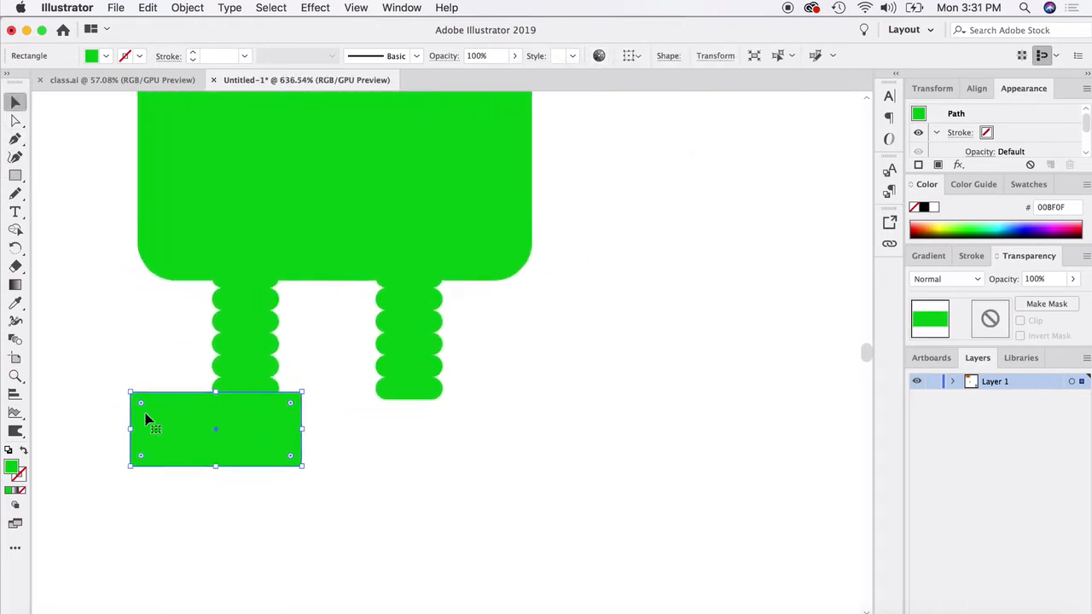
pyautogui.moveTo(143, 402)
pyautogui.mouseDown()
pyautogui.moveTo(173, 418)
pyautogui.moveTo(133, 397)
pyautogui.moveTo(157, 410)
pyautogui.mouseUp()
pyautogui.press('super+z')
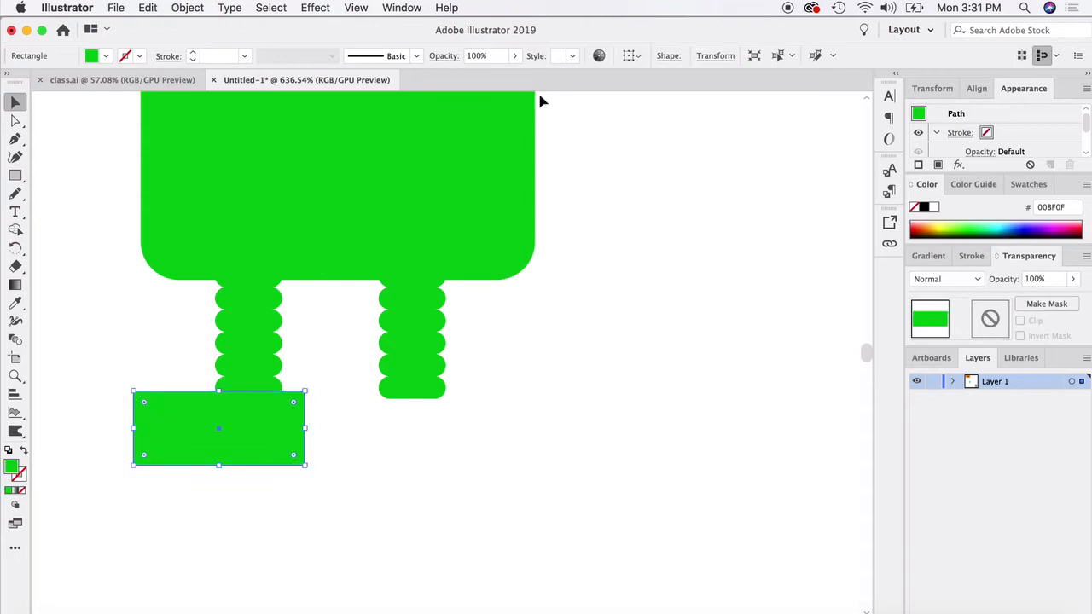
# - Unlink the foot's corner radii and round only its top-left corner to the maximum
pyautogui.click(667, 56)
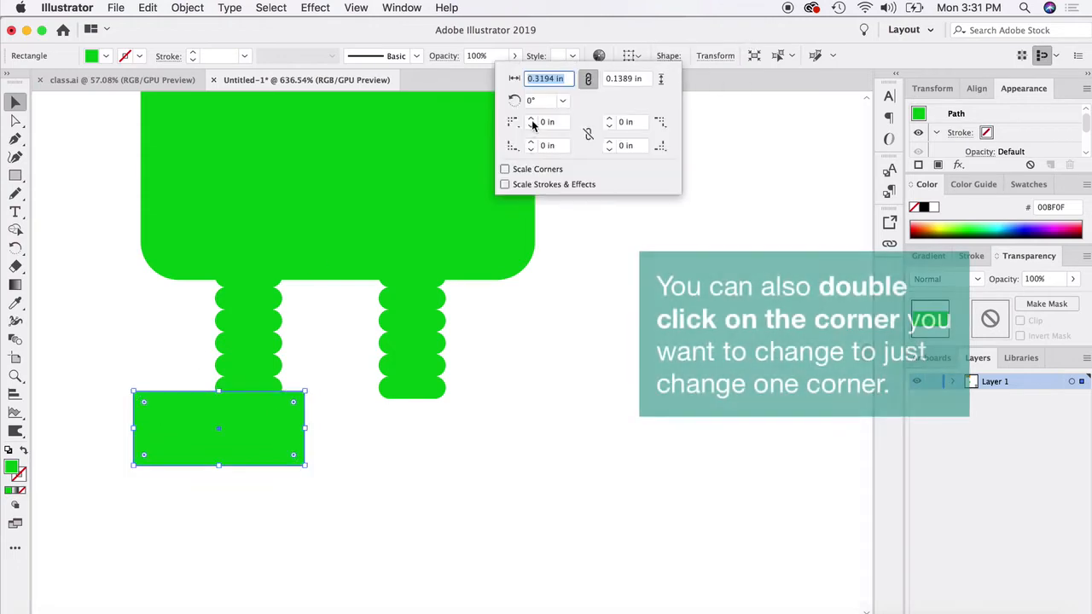
pyautogui.click(588, 137)
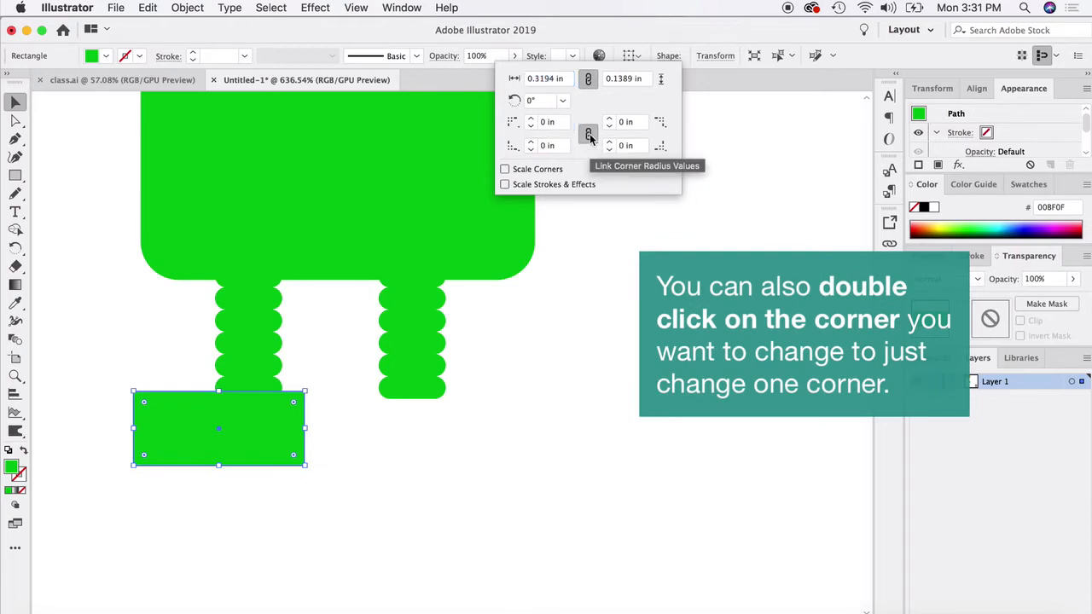
pyautogui.click(530, 119)
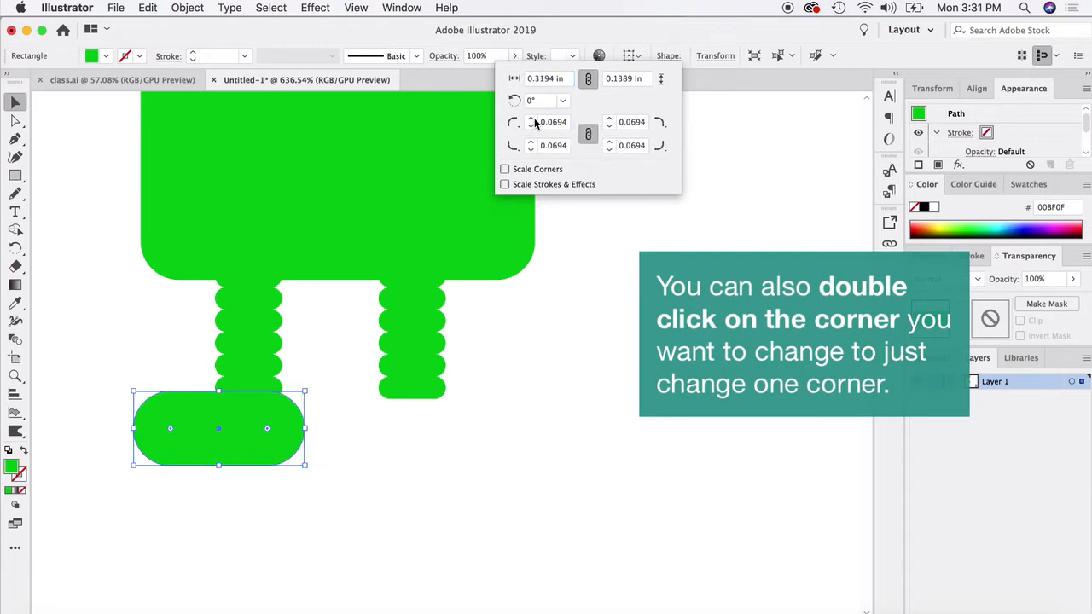
pyautogui.click(531, 126)
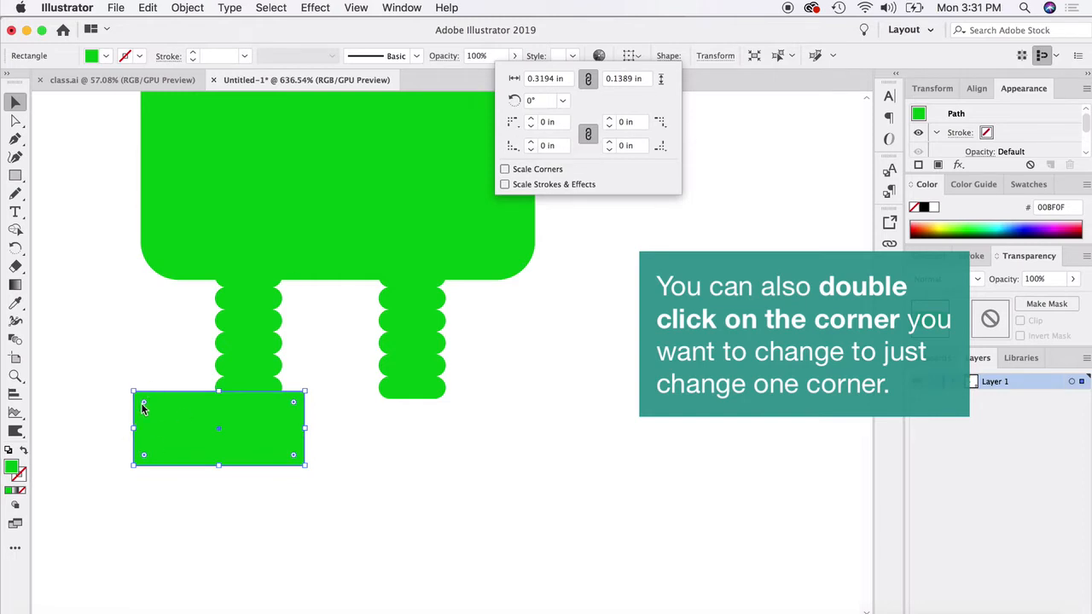
pyautogui.click(531, 119)
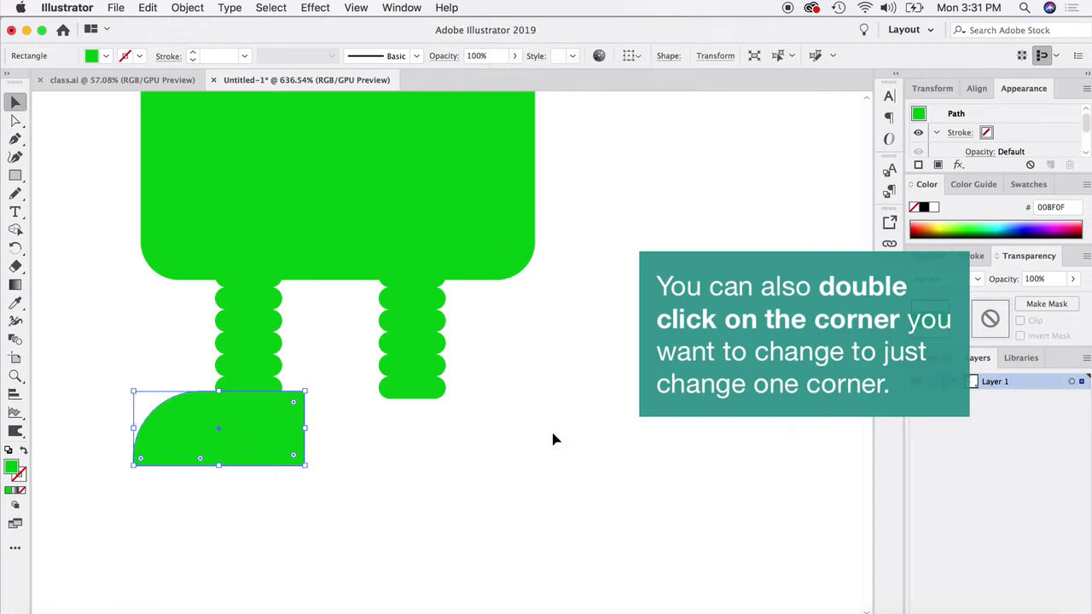
pyautogui.click(500, 475)
# - Narrow the foot slightly from its inner side and place a duplicate below the right leg
pyautogui.click(280, 451)
pyautogui.click(304, 436)
pyautogui.moveTo(305, 437); pyautogui.dragTo(418, 478)
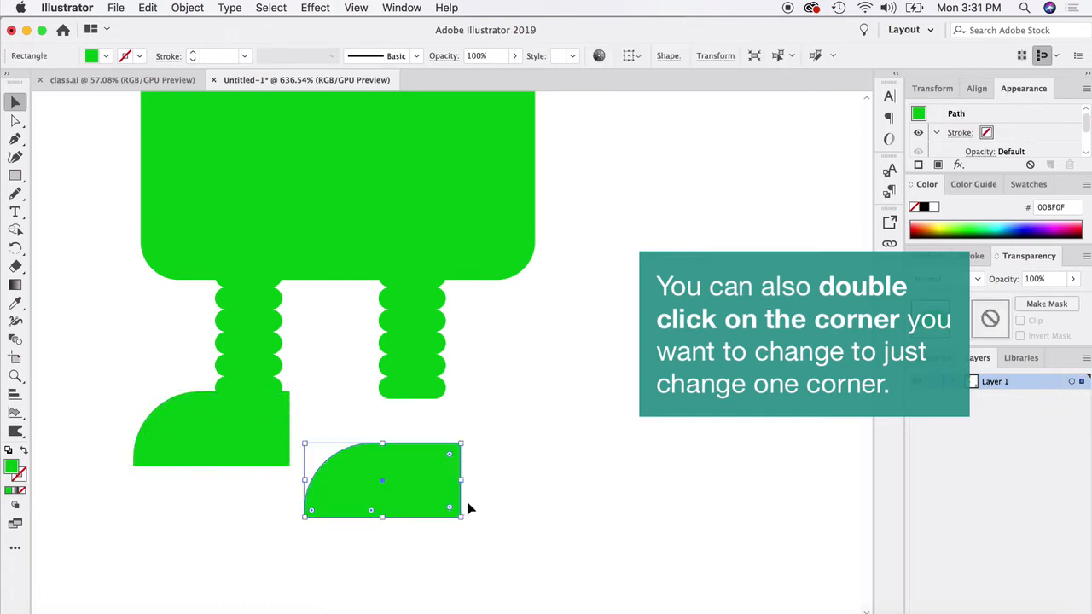
# - Reflect the duplicated foot across the vertical axis and position it directly under the right leg
pyautogui.click(187, 7)
pyautogui.moveTo(209, 26)
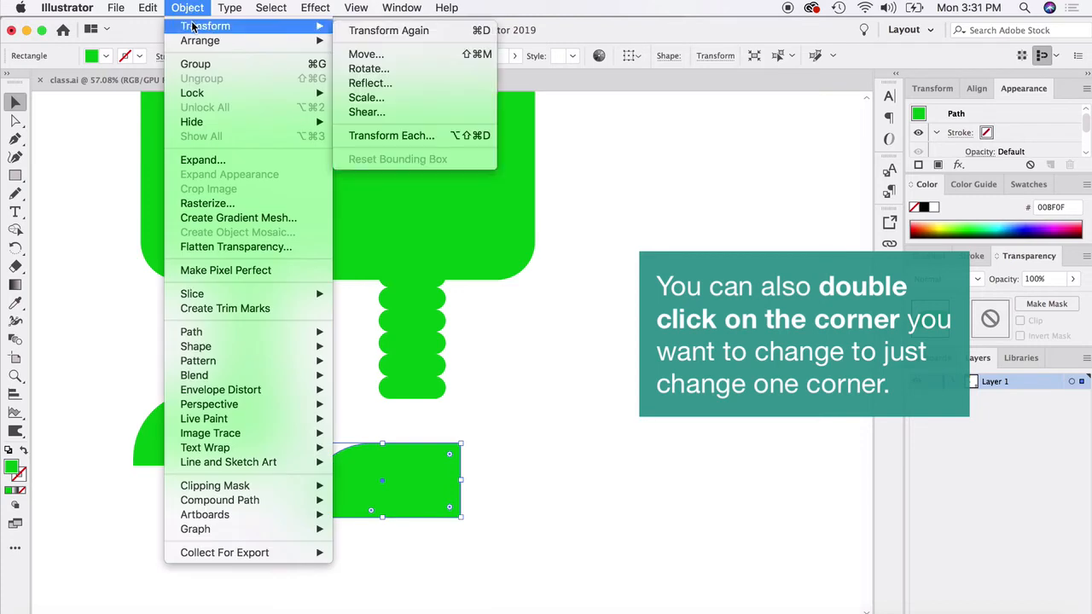
pyautogui.click(386, 84)
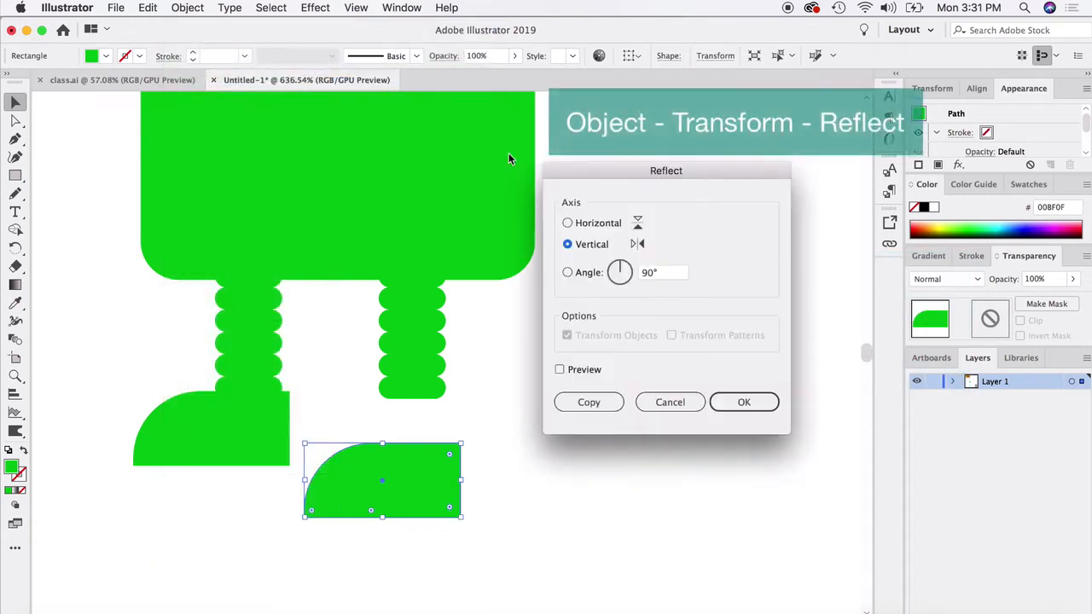
pyautogui.click(560, 370)
pyautogui.click(744, 402)
pyautogui.click(650, 390)
pyautogui.moveTo(413, 453); pyautogui.dragTo(473, 416)
pyautogui.click(614, 409)
pyautogui.scroll(-5, 441, 361)
pyautogui.scroll(-2, 441, 361)
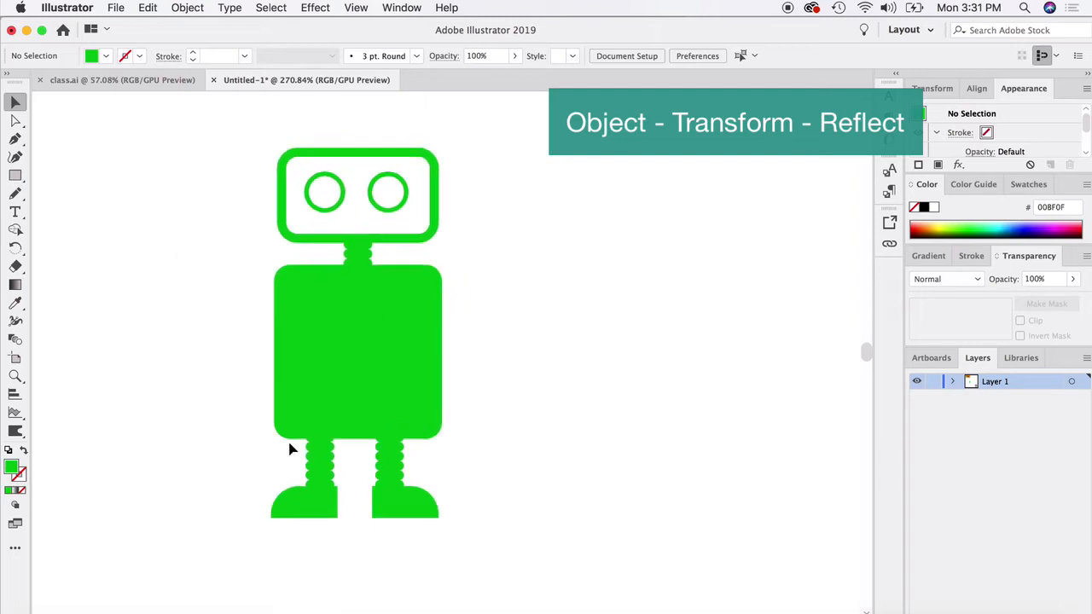
pyautogui.hscroll(1, 438, 404)
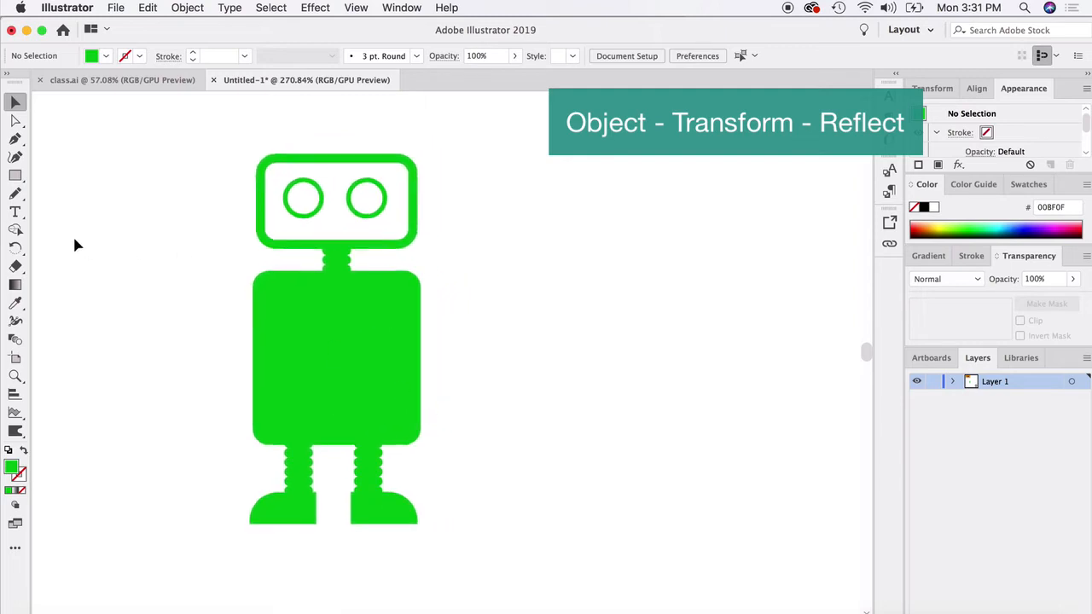
pyautogui.moveTo(13, 182); pyautogui.dragTo(83, 194)
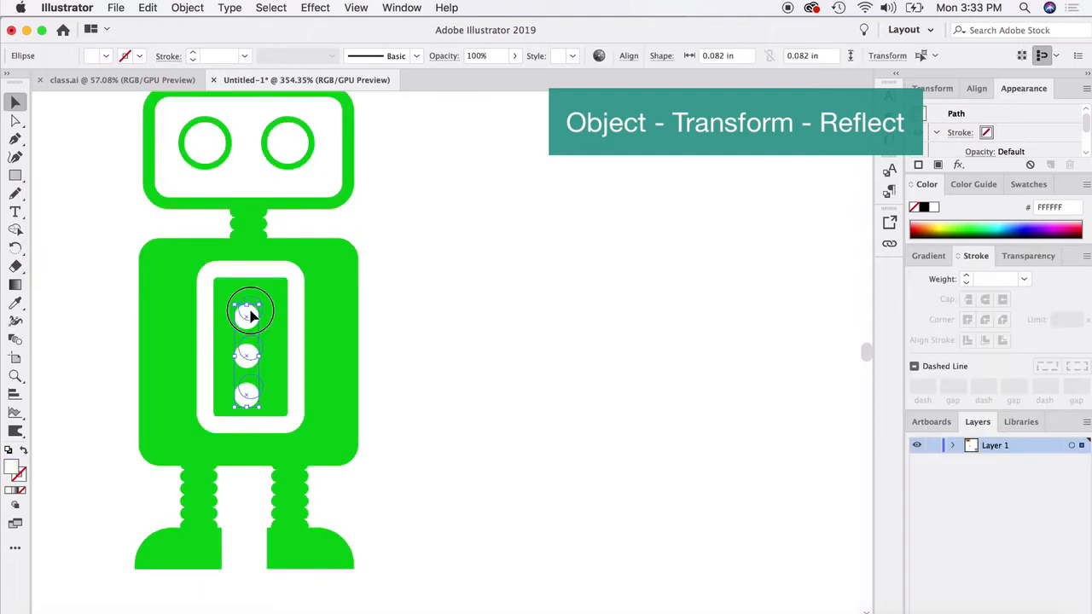
pyautogui.click(537, 319)
pyautogui.hscroll(-2, 358, 353)
pyautogui.scroll(-1, 359, 353)
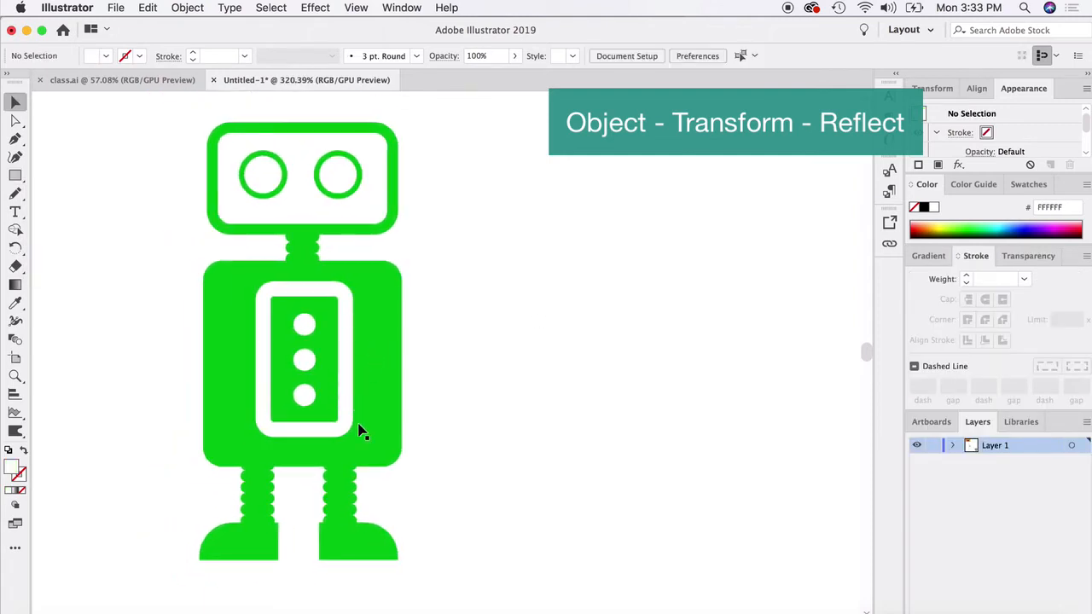
# - Draw a large rectangle covering the robot, fill it with blue 0051E9 and send it to the back
pyautogui.click(15, 181)
pyautogui.moveTo(72, 111); pyautogui.dragTo(619, 588)
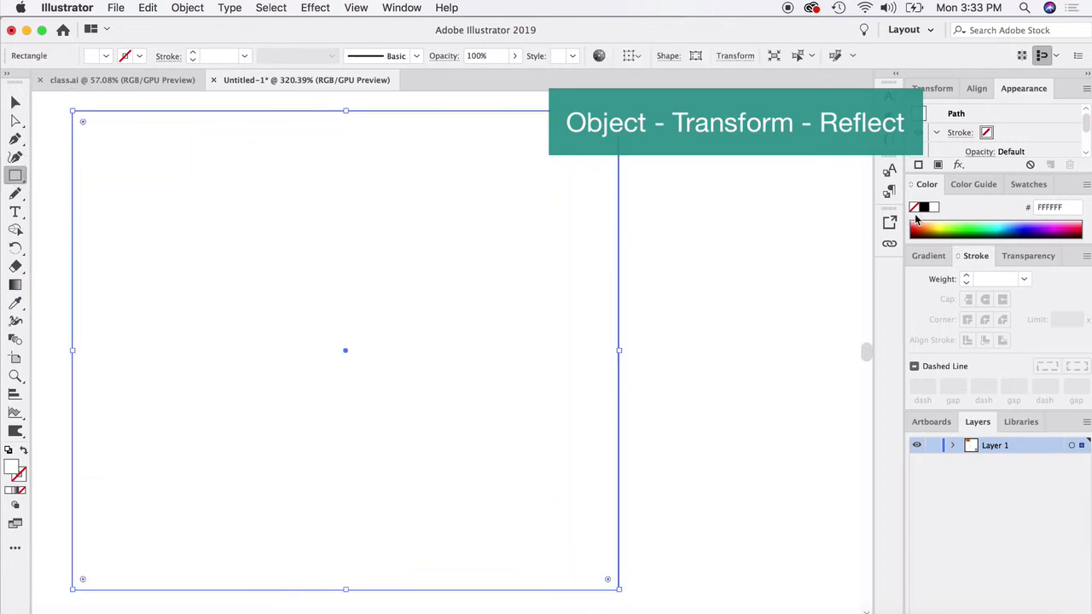
pyautogui.click(1019, 222)
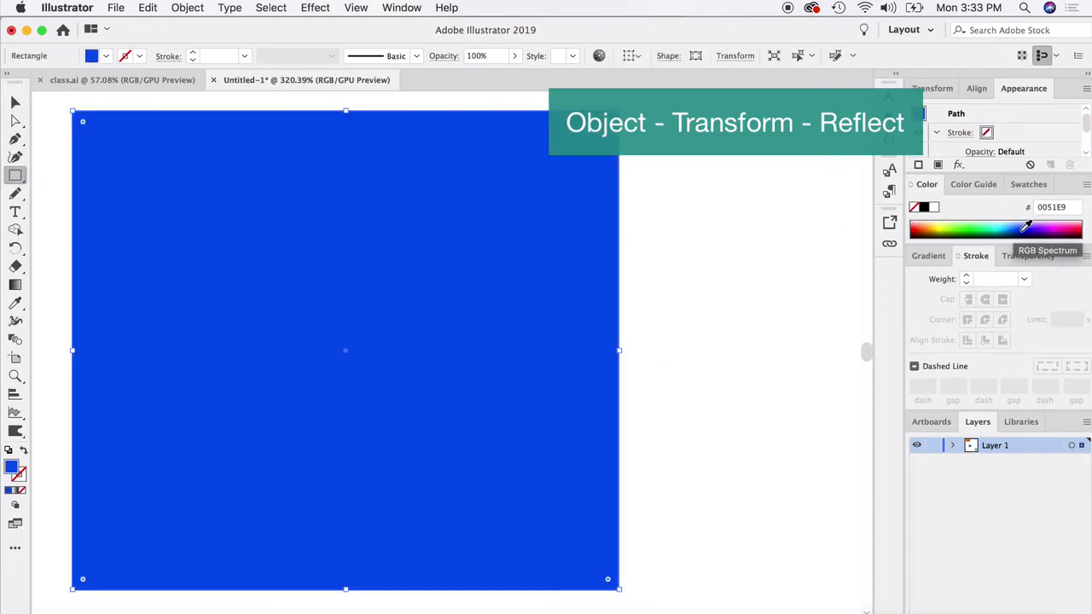
pyautogui.press('v')
pyautogui.rightClick(359, 218)
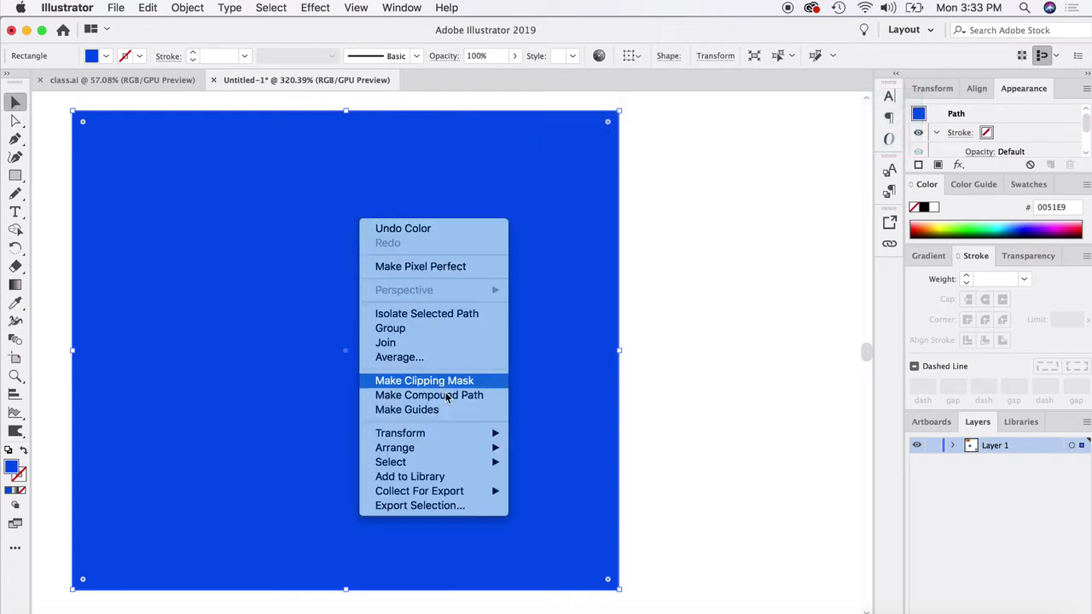
pyautogui.moveTo(433, 449)
pyautogui.click(562, 492)
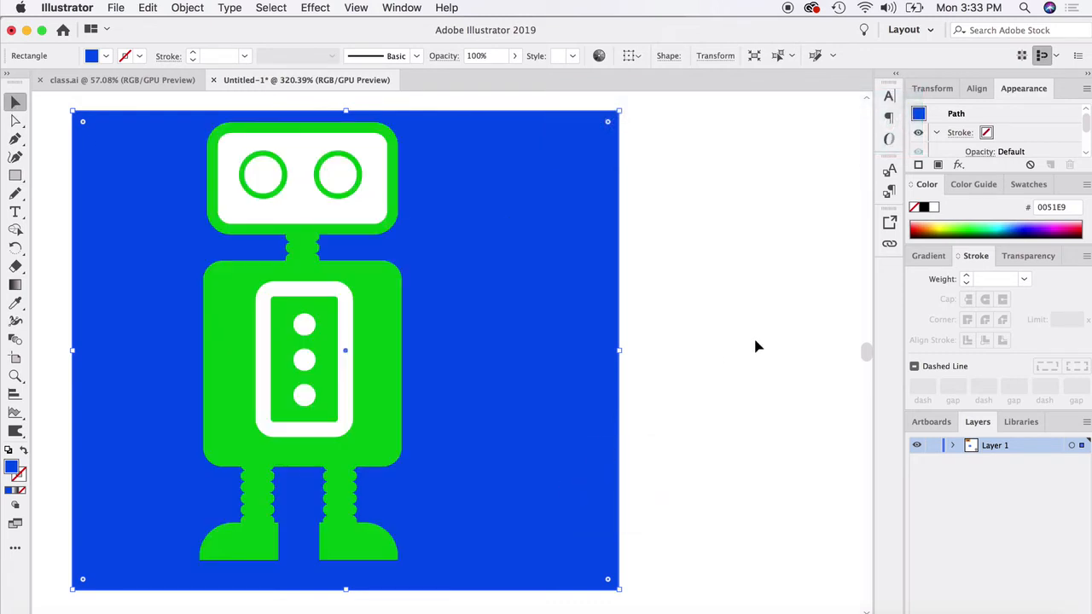
pyautogui.click(743, 349)
# - Move the white face rectangle away from the head and undo the move
pyautogui.hscroll(-2, 333, 209)
pyautogui.click(333, 209)
pyautogui.moveTo(344, 219); pyautogui.dragTo(250, 188)
pyautogui.press('super+z')
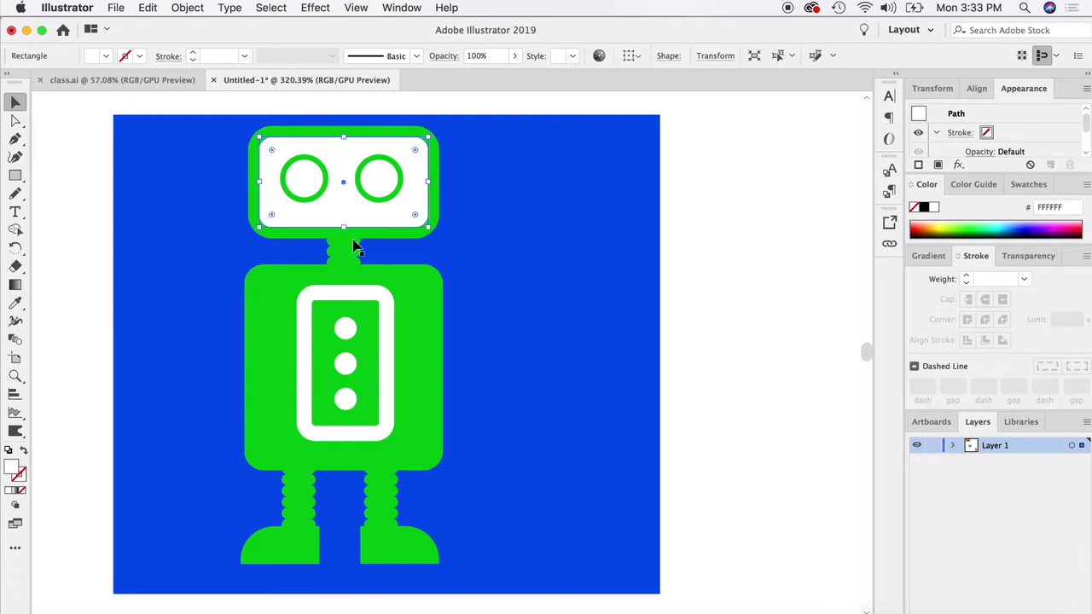
# - Examine the robot's white chest and face areas and the green head shape against the blue background
pyautogui.scroll(-2, 275, 495)
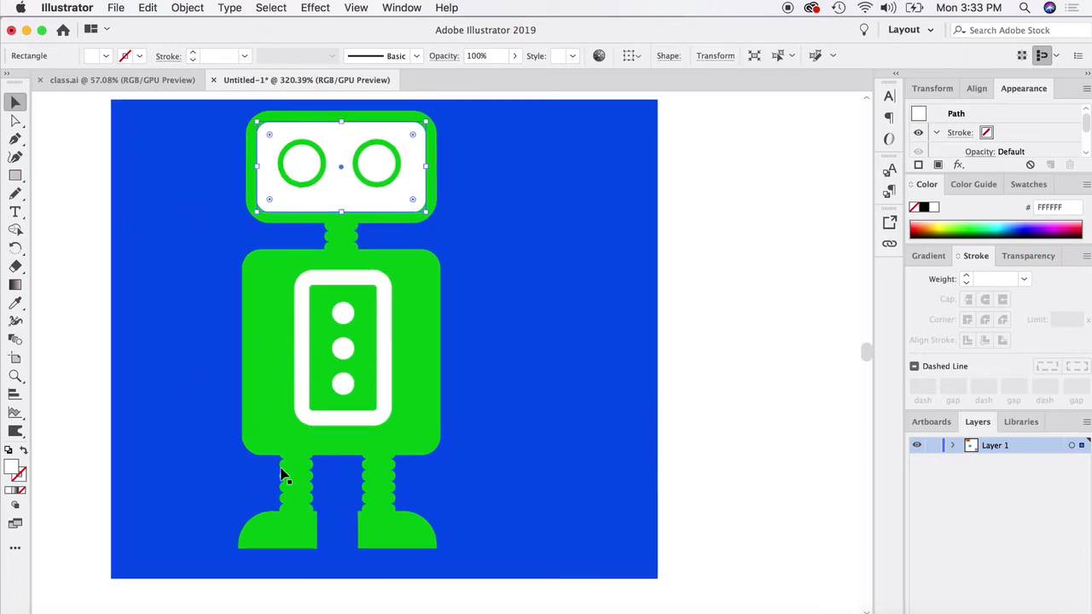
pyautogui.scroll(1, 292, 452)
pyautogui.scroll(5, 313, 387)
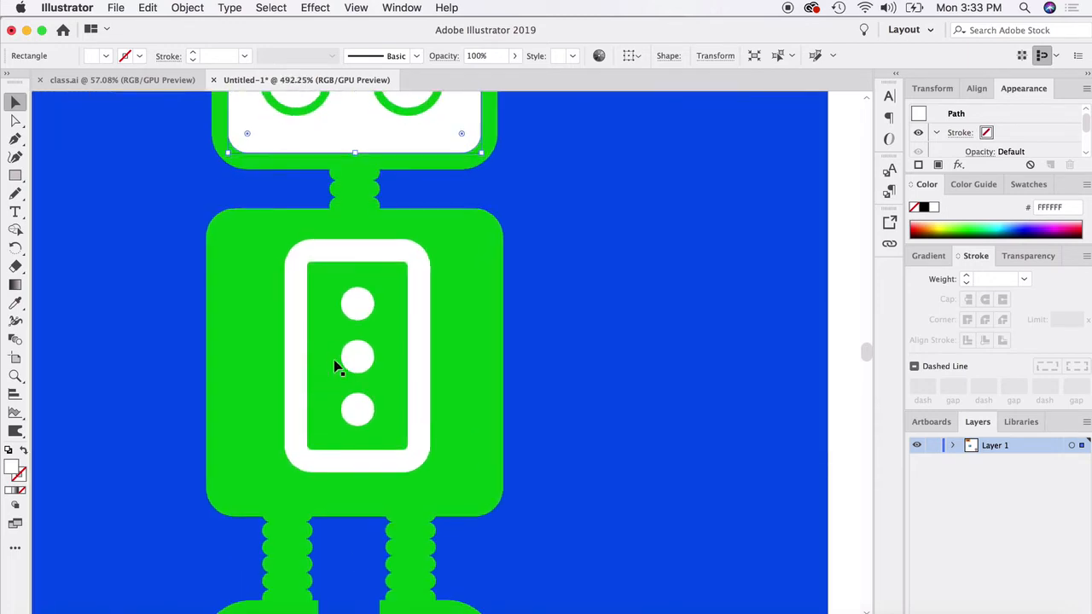
pyautogui.scroll(5, 336, 362)
pyautogui.scroll(5, 336, 357)
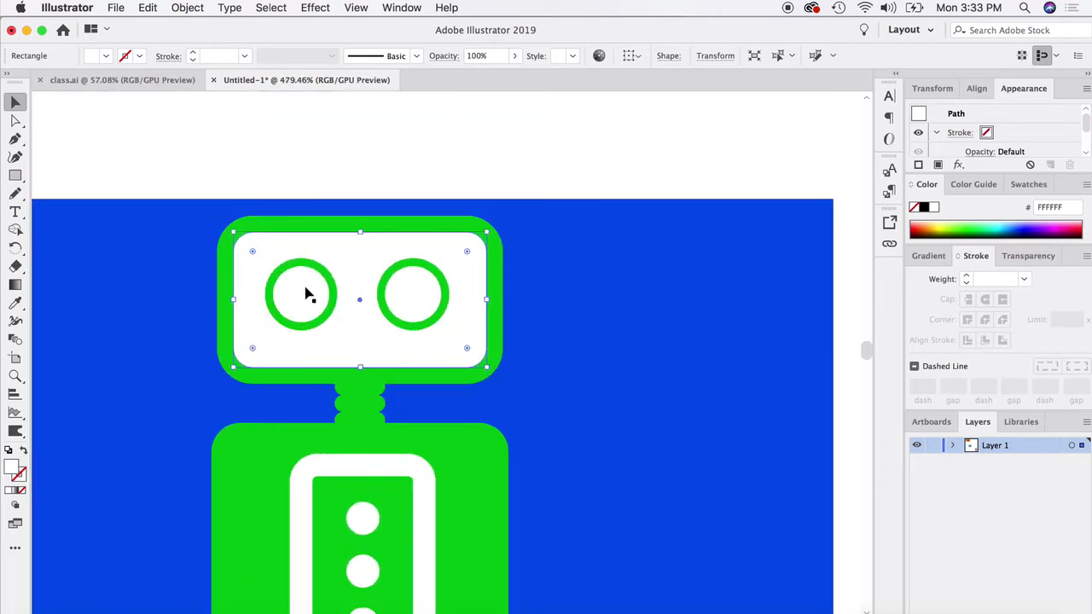
pyautogui.scroll(2, 287, 299)
pyautogui.click(214, 295)
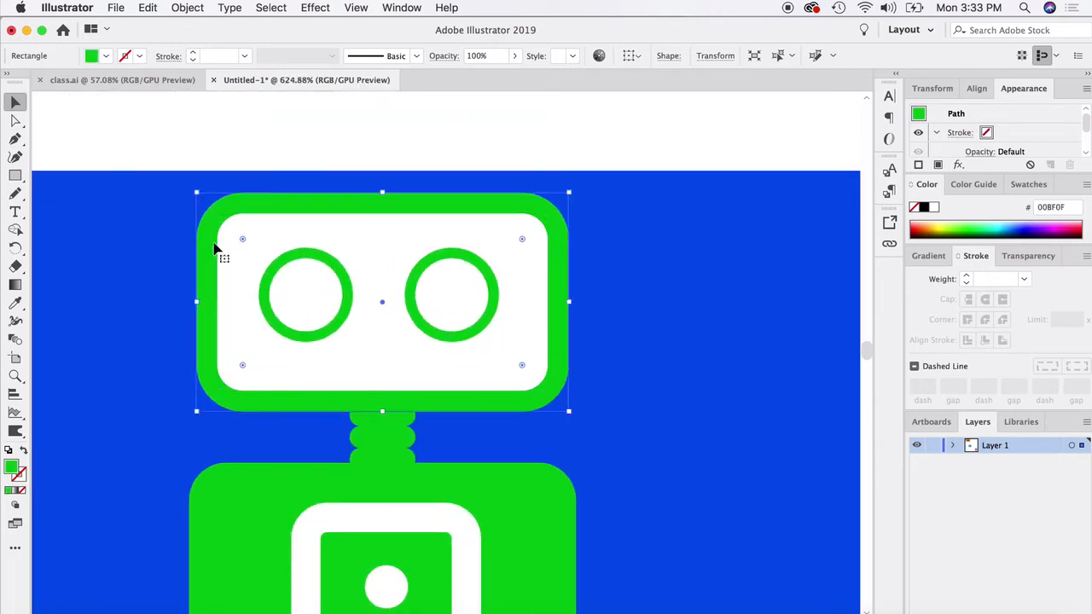
pyautogui.click(211, 167)
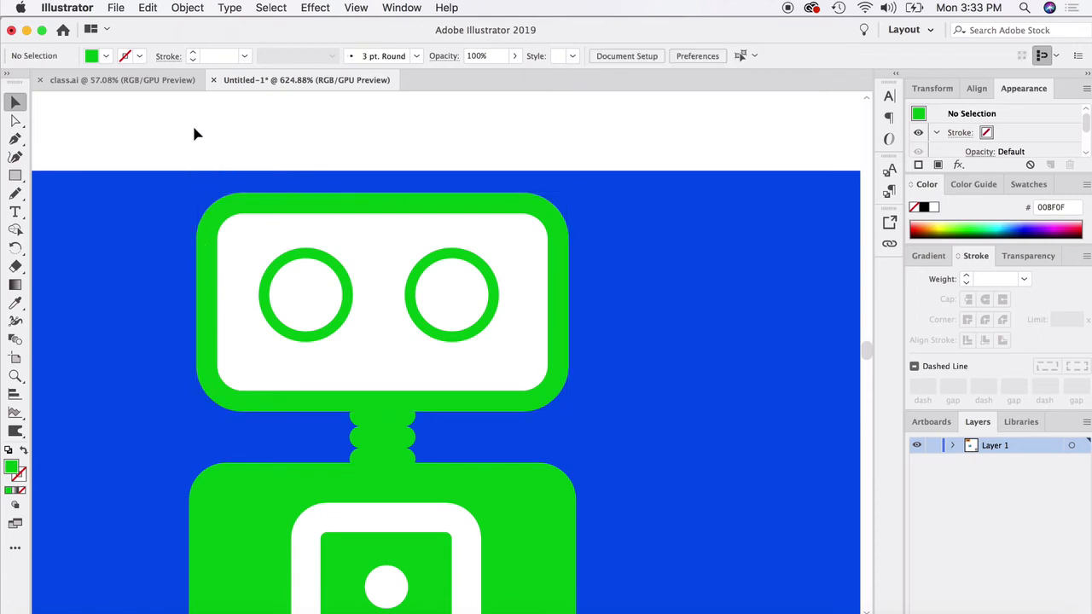
# - Select the head shapes without the background and subtract both white eye centres and the white face with the Shape Builder tool
pyautogui.moveTo(195, 129); pyautogui.dragTo(620, 402)
pyautogui.keyDown('shift'); pyautogui.click(633, 298); pyautogui.keyUp('shift')
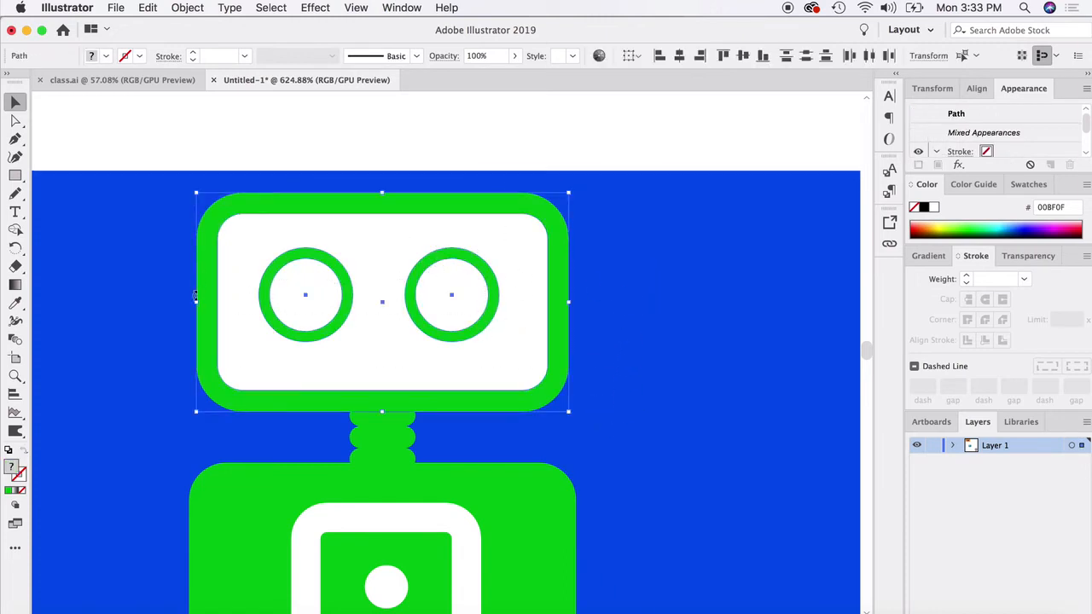
pyautogui.click(16, 230)
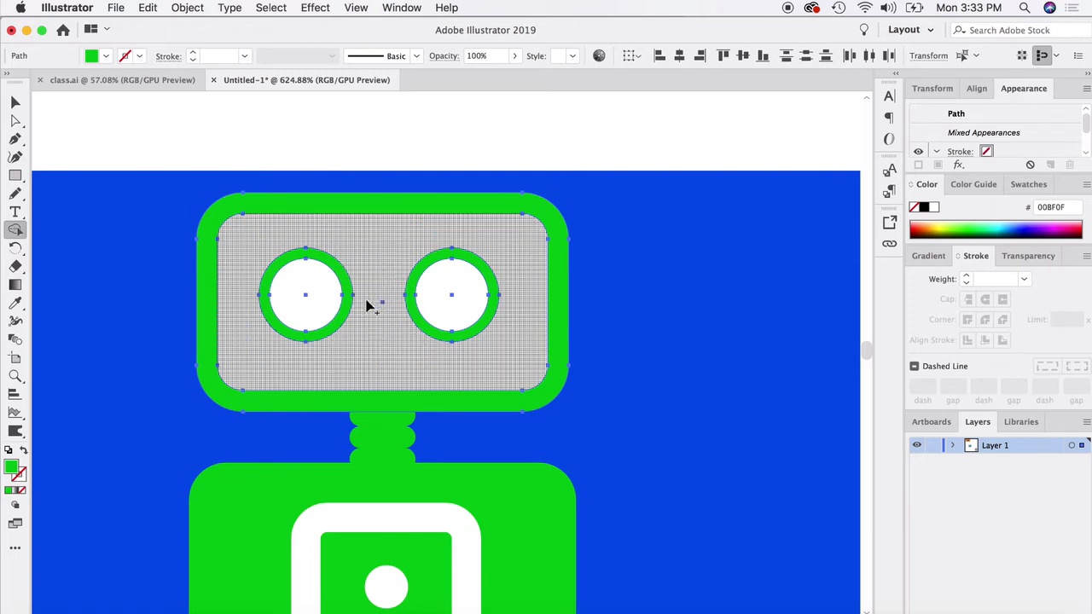
pyautogui.keyDown('alt'); pyautogui.click(300, 286); pyautogui.keyUp('alt')
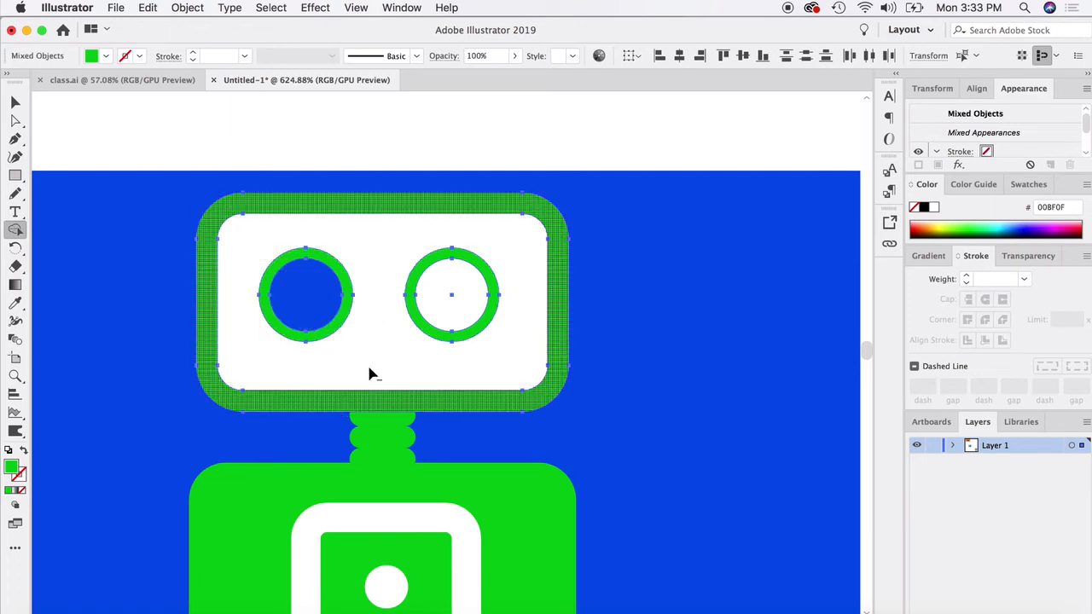
pyautogui.keyDown('alt'); pyautogui.click(445, 280); pyautogui.keyUp('alt')
pyautogui.keyDown('alt'); pyautogui.click(384, 251); pyautogui.keyUp('alt')
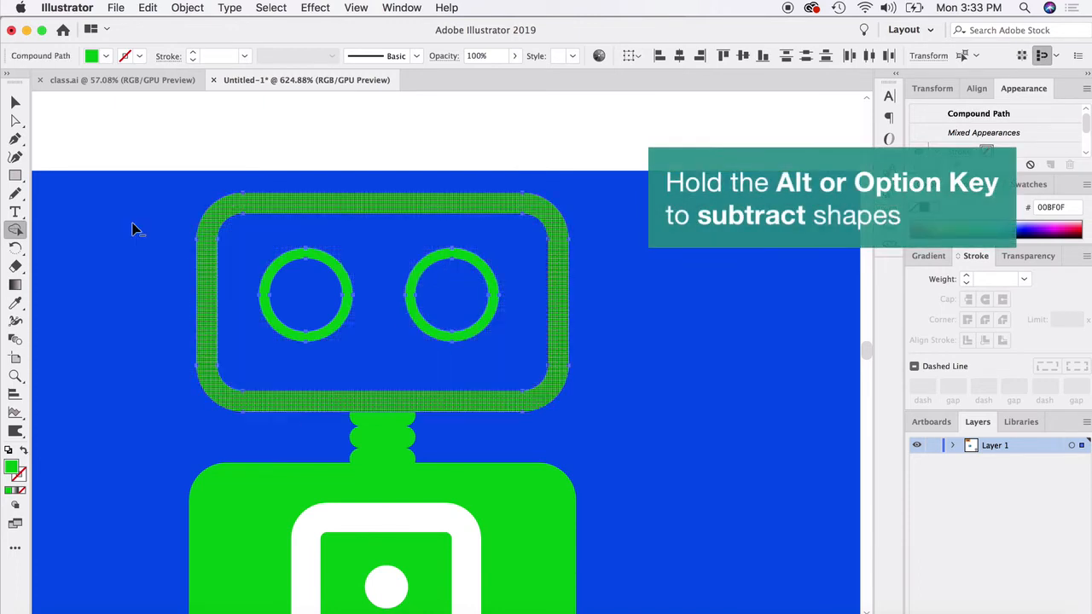
pyautogui.click(15, 102)
pyautogui.click(181, 229)
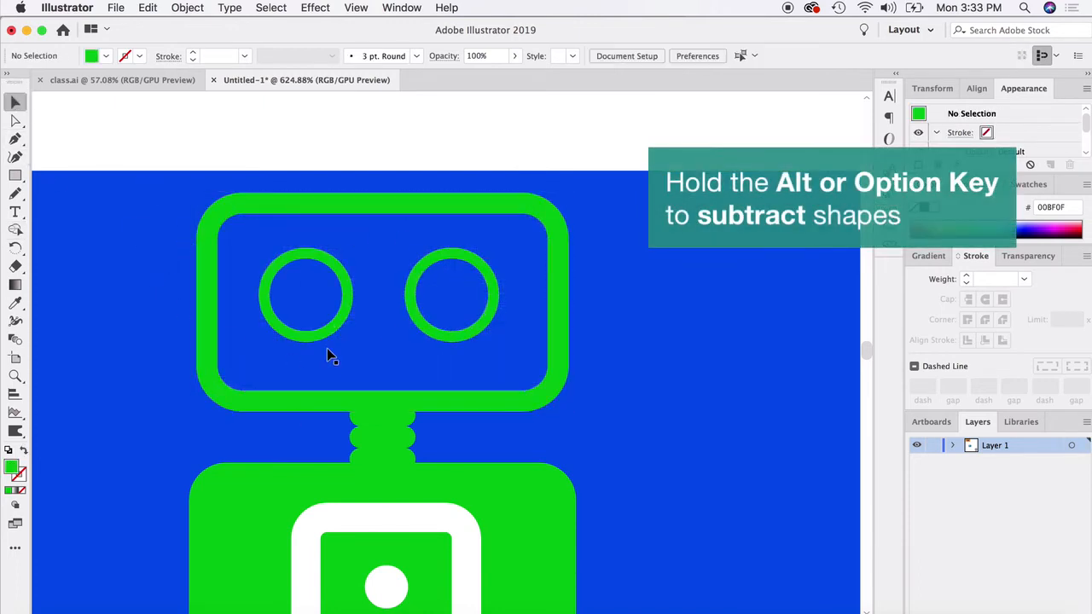
# - Set the stroke weight of the white rounded outline on the robot's chest to 3 pt
pyautogui.scroll(-1, 329, 350)
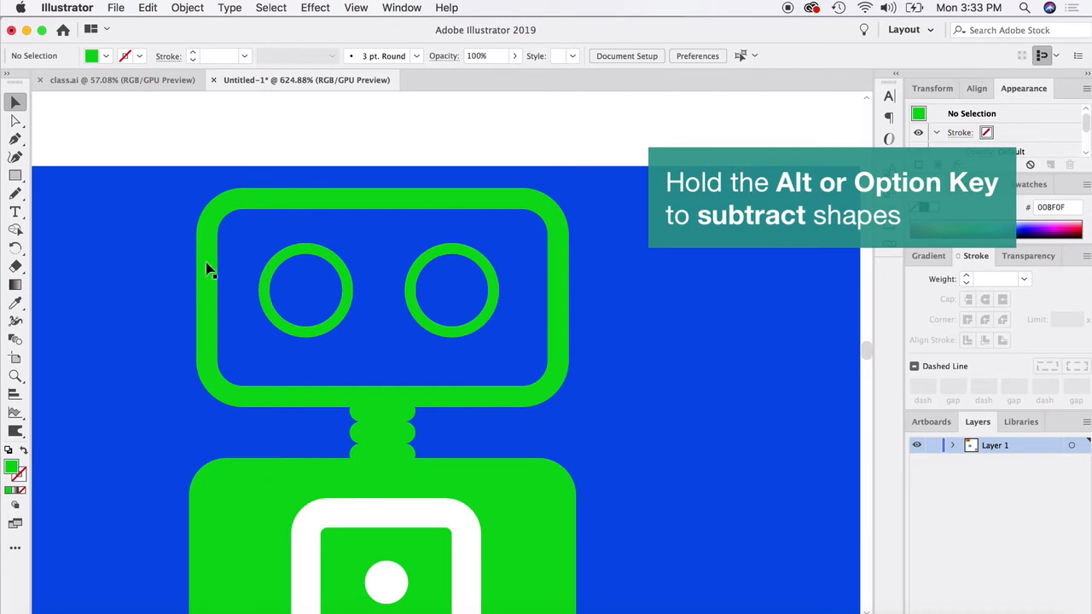
pyautogui.scroll(-5, 288, 369)
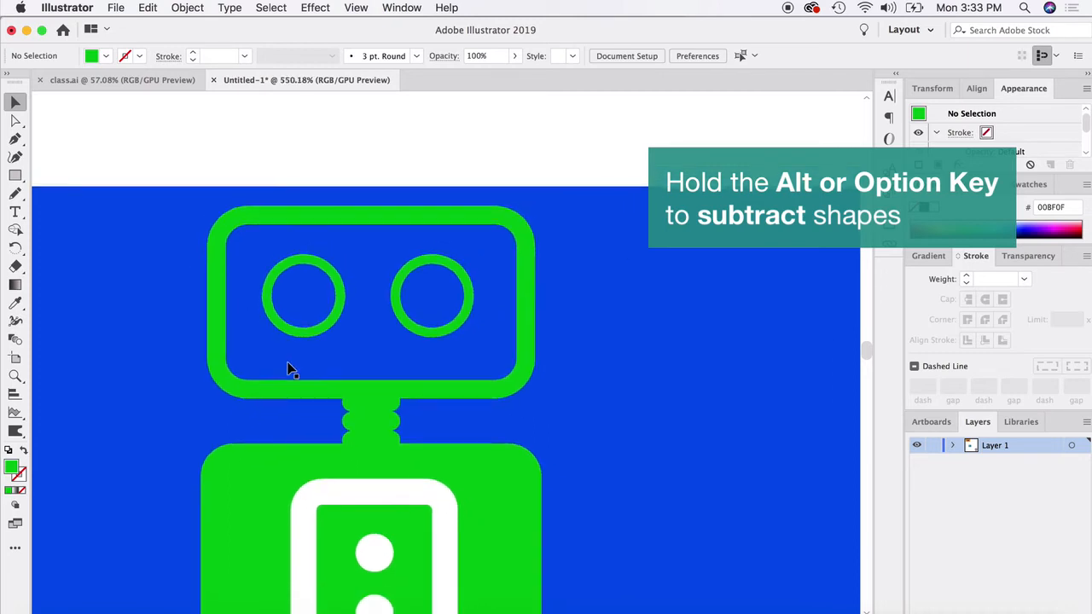
pyautogui.scroll(-3, 288, 368)
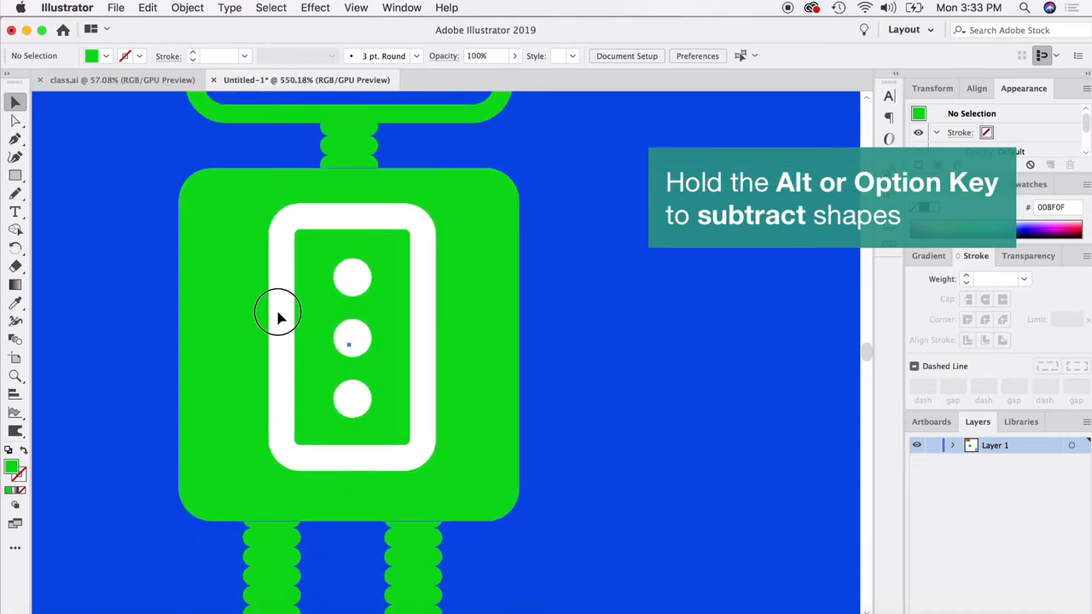
pyautogui.click(278, 319)
pyautogui.click(286, 318)
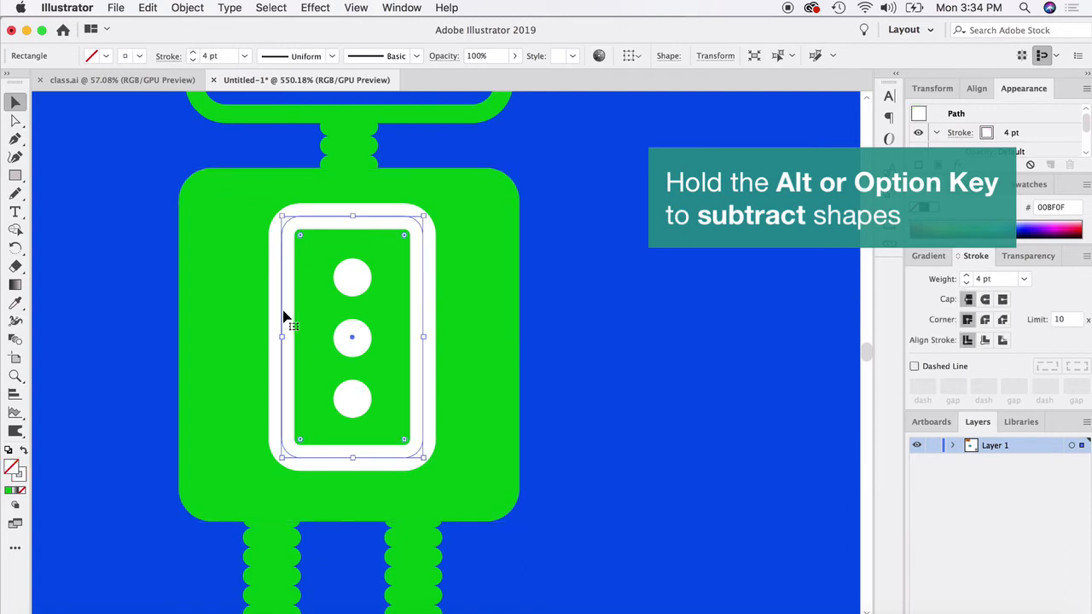
pyautogui.click(967, 283)
pyautogui.click(967, 283)
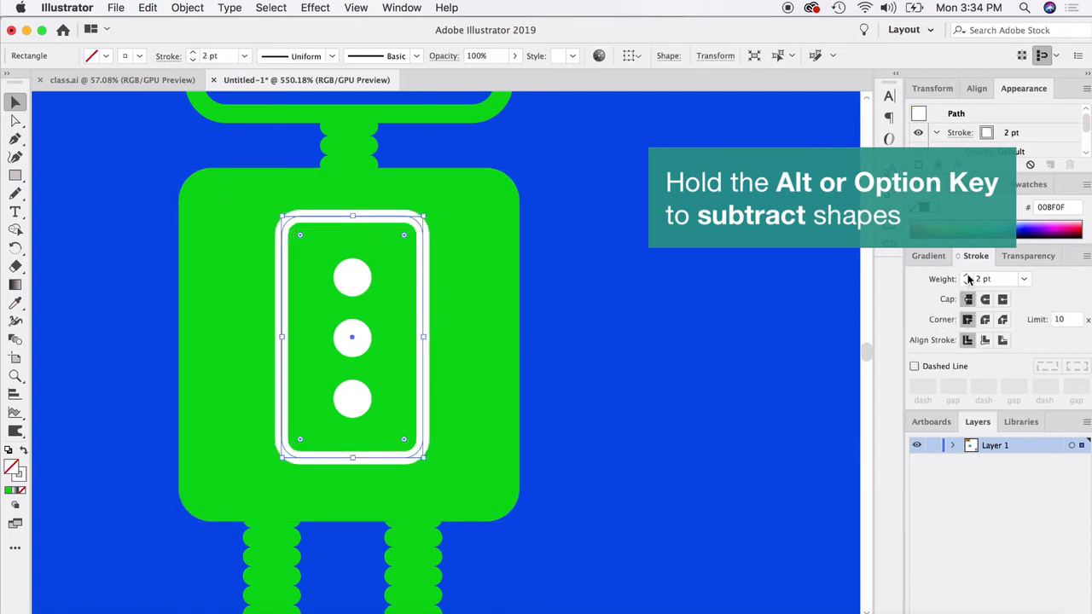
pyautogui.click(967, 275)
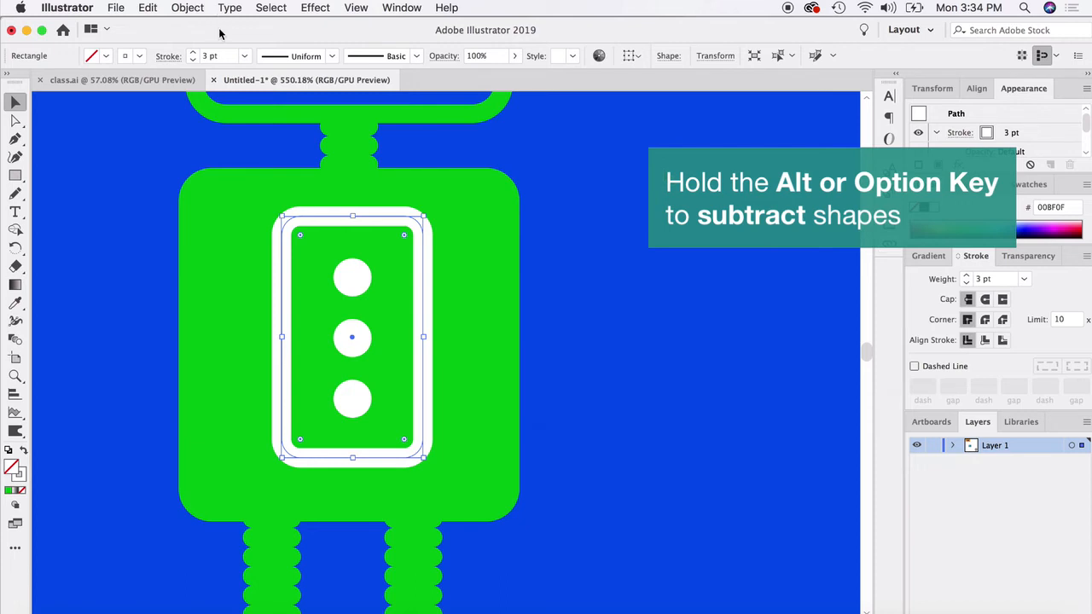
# - Convert the white rounded rectangle's stroke on the robot's chest into a filled shape with Outline Stroke
pyautogui.click(186, 8)
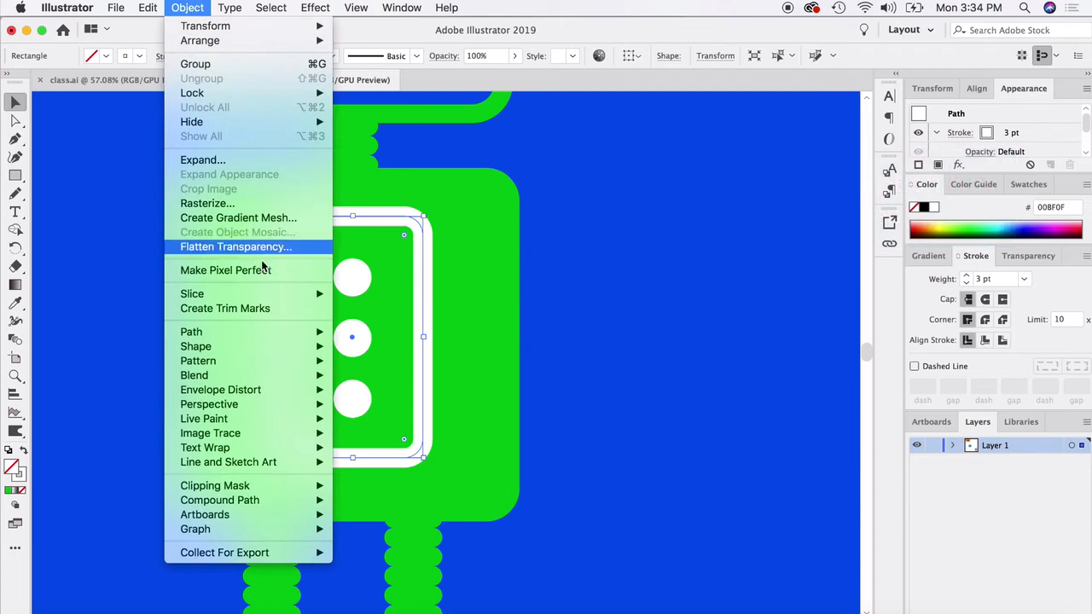
pyautogui.moveTo(250, 343)
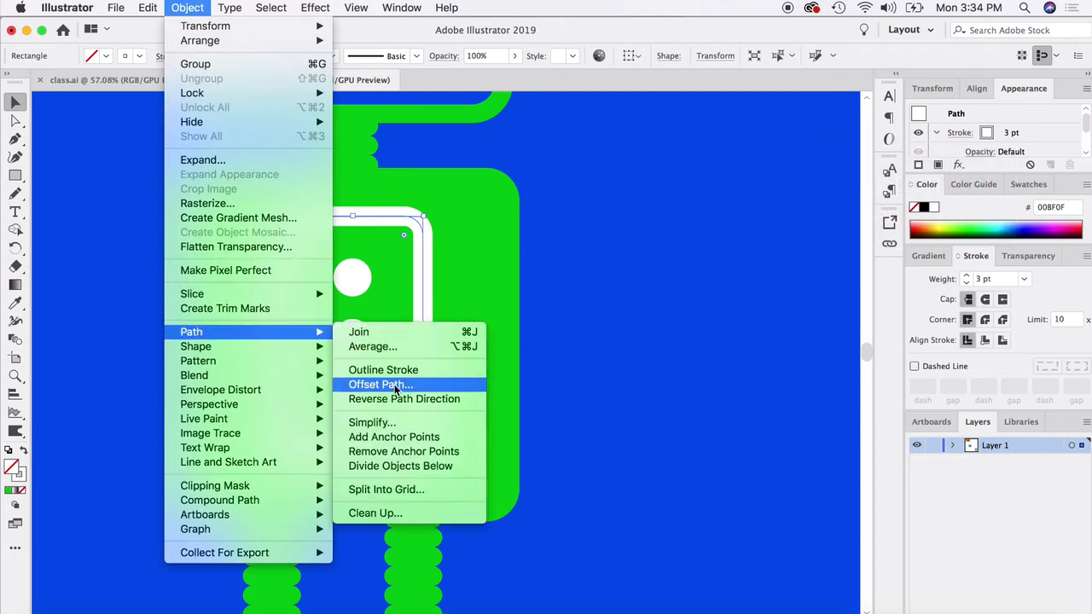
pyautogui.click(394, 369)
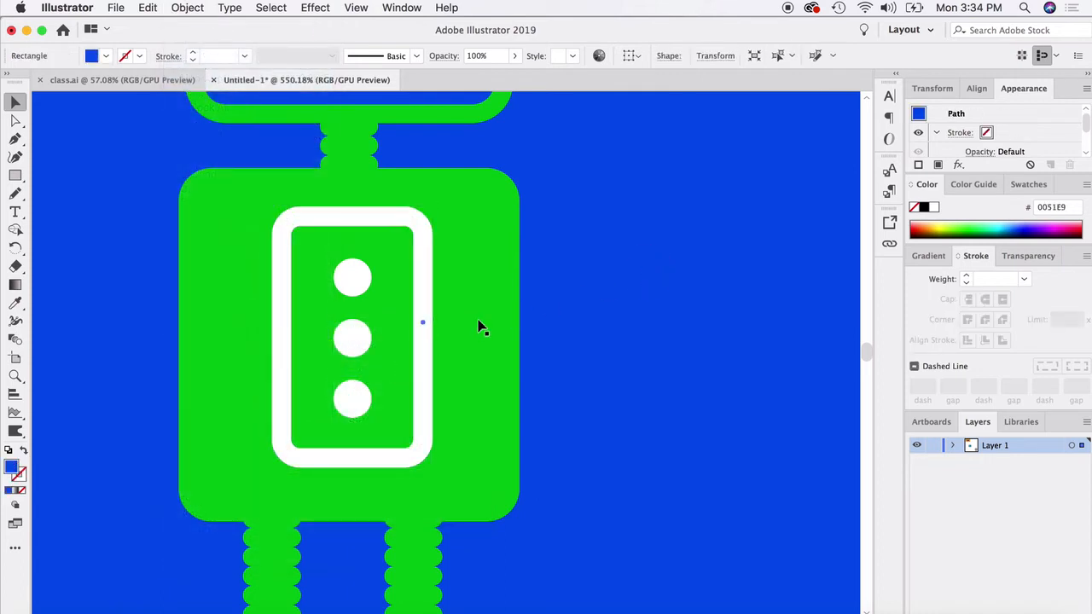
# - Select the green body with the white chest frame and three circles, and subtract the white shapes with the Shape Builder tool
pyautogui.click(427, 290)
pyautogui.keyDown('shift'); pyautogui.click(352, 283); pyautogui.keyUp('shift')
pyautogui.keyDown('shift'); pyautogui.click(356, 344); pyautogui.keyUp('shift')
pyautogui.keyDown('shift'); pyautogui.click(356, 397); pyautogui.keyUp('shift')
pyautogui.keyDown('shift'); pyautogui.click(236, 358); pyautogui.keyUp('shift')
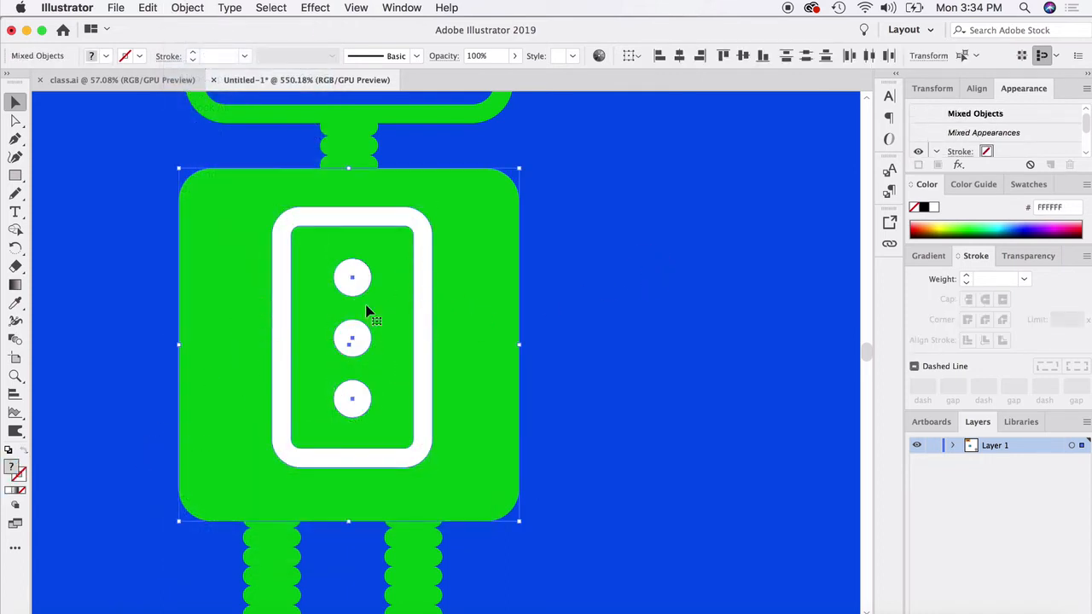
pyautogui.click(15, 228)
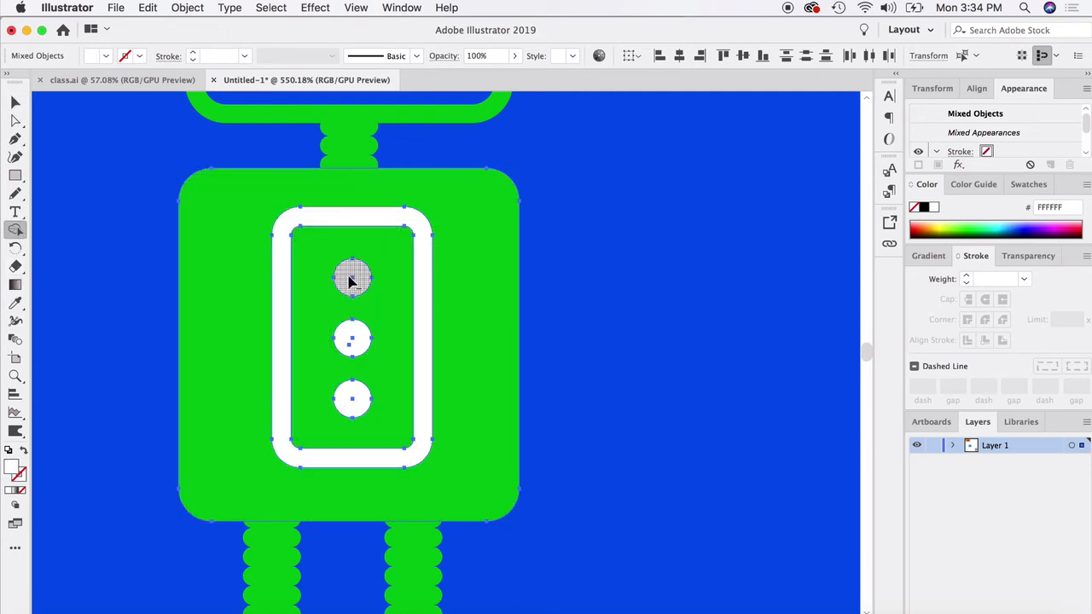
pyautogui.keyDown('alt'); pyautogui.click(355, 282); pyautogui.keyUp('alt')
pyautogui.keyDown('alt'); pyautogui.click(352, 339); pyautogui.keyUp('alt')
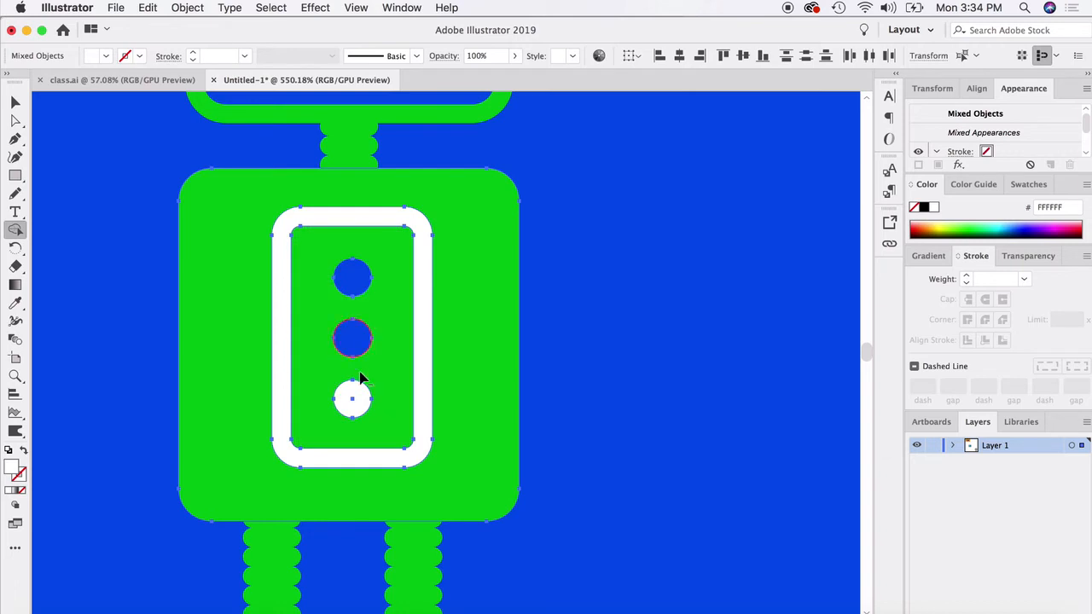
pyautogui.keyDown('alt'); pyautogui.click(353, 398); pyautogui.keyUp('alt')
pyautogui.keyDown('alt'); pyautogui.click(280, 310); pyautogui.keyUp('alt')
pyautogui.click(15, 102)
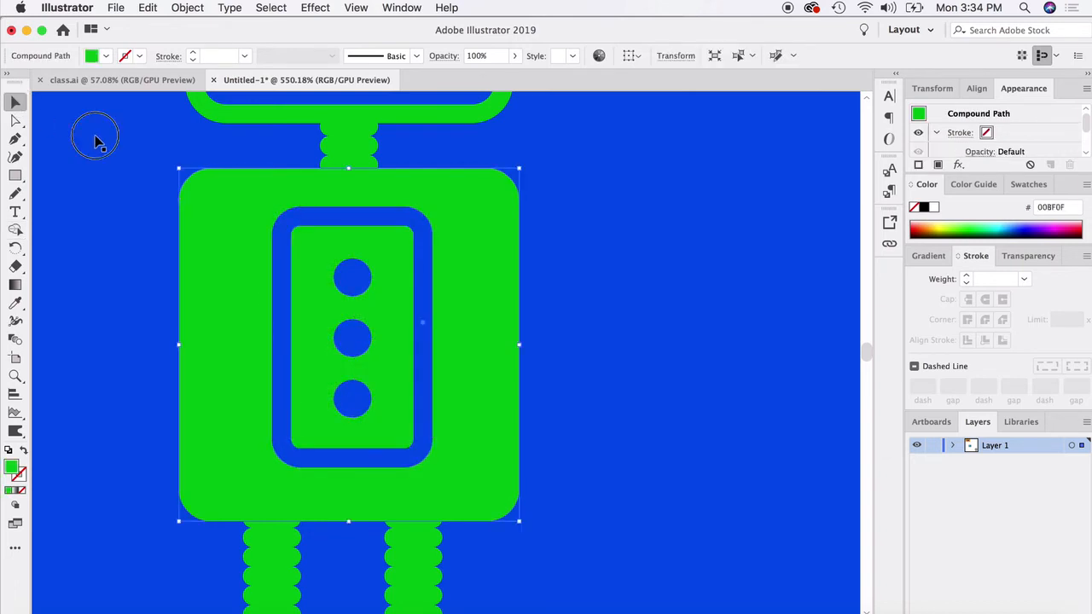
# - Select all the robot's shapes without the blue background and fill them with white
pyautogui.click(244, 316)
pyautogui.scroll(-1, 243, 319)
pyautogui.scroll(2, 243, 317)
pyautogui.hscroll(-1, 243, 317)
pyautogui.scroll(-3, 256, 315)
pyautogui.moveTo(177, 153); pyautogui.dragTo(521, 548)
pyautogui.keyDown('shift'); pyautogui.click(512, 447); pyautogui.keyUp('shift')
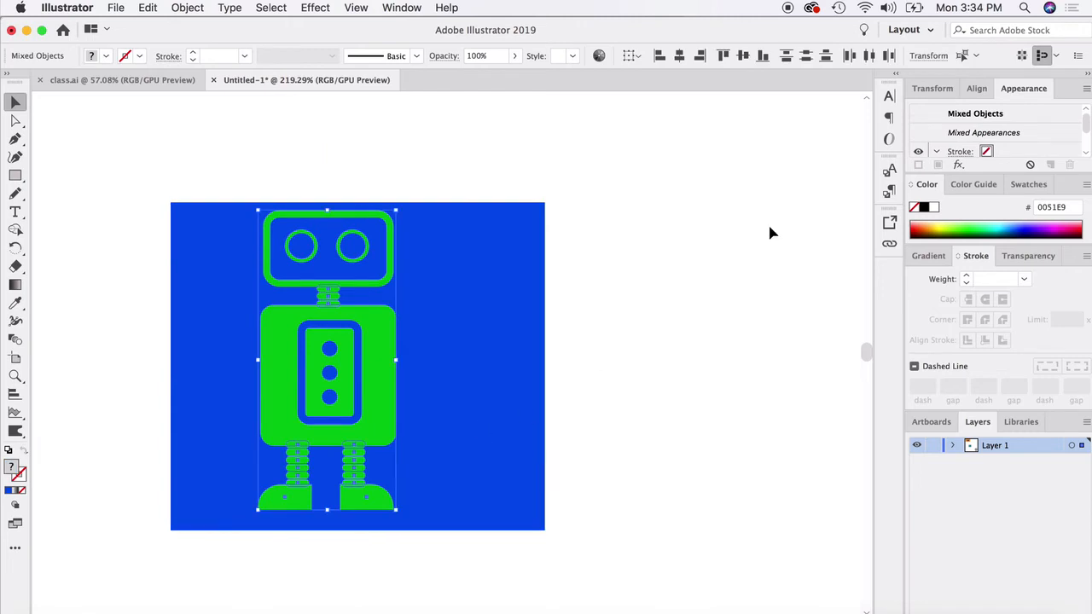
pyautogui.click(933, 208)
# - Scale the white robot down and move it near the middle of the blue background
pyautogui.moveTo(395, 211); pyautogui.dragTo(345, 322)
pyautogui.moveTo(318, 418); pyautogui.dragTo(378, 372)
pyautogui.click(606, 306)
# - Move the foot below the robot's right-hand leg away and undo the move
pyautogui.scroll(1, 388, 460)
pyautogui.moveTo(392, 456); pyautogui.dragTo(419, 486)
pyautogui.press('super+z')
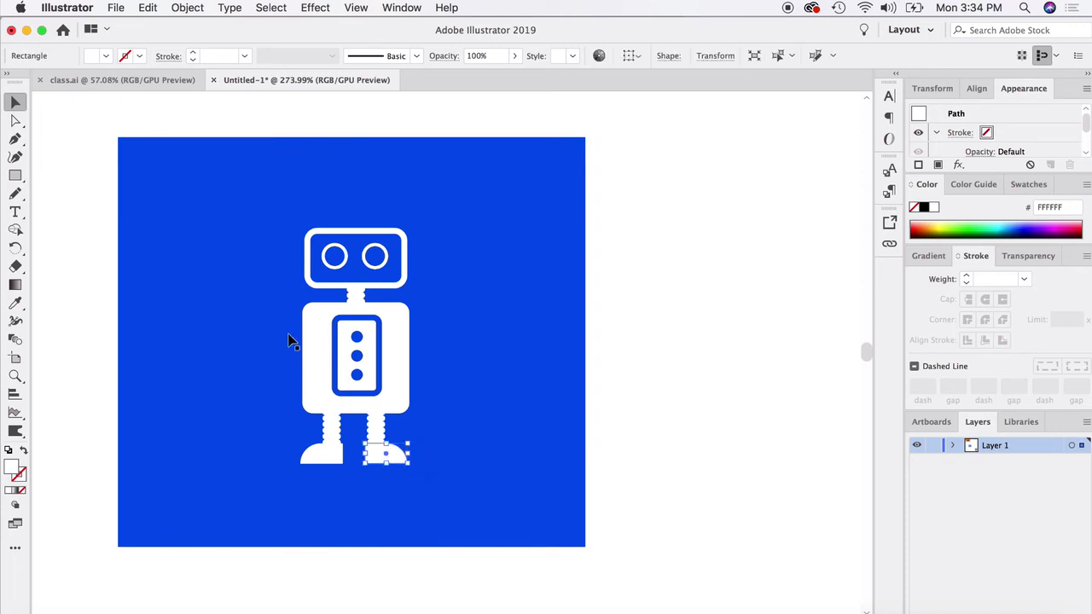
# - Group all the robot's shapes without the background and move the group to the left half of the blue rectangle
pyautogui.moveTo(78, 203); pyautogui.dragTo(480, 407)
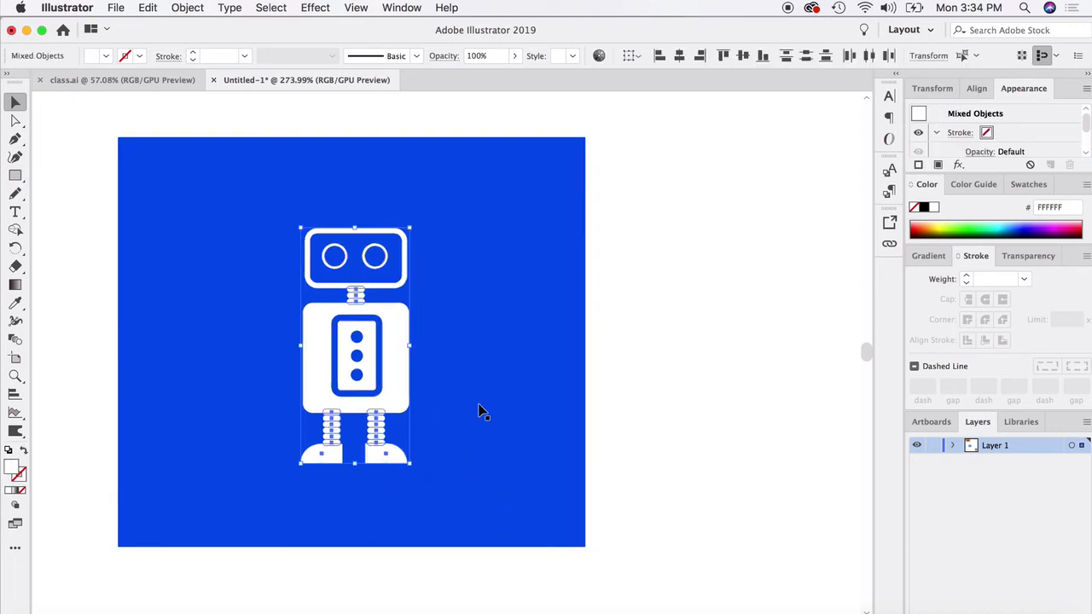
pyautogui.rightClick(379, 326)
pyautogui.click(409, 419)
pyautogui.click(621, 344)
pyautogui.moveTo(335, 341); pyautogui.dragTo(285, 325)
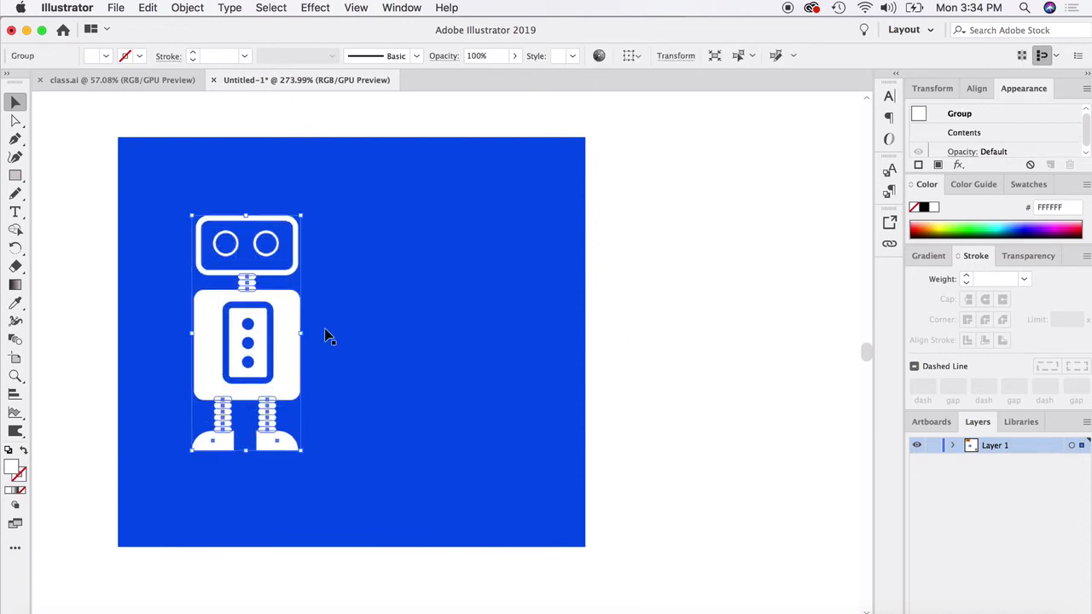
# - Paste a copy of the robot beside the original and merge its shapes from foot to head with the Shape Builder tool
pyautogui.press('super+v')
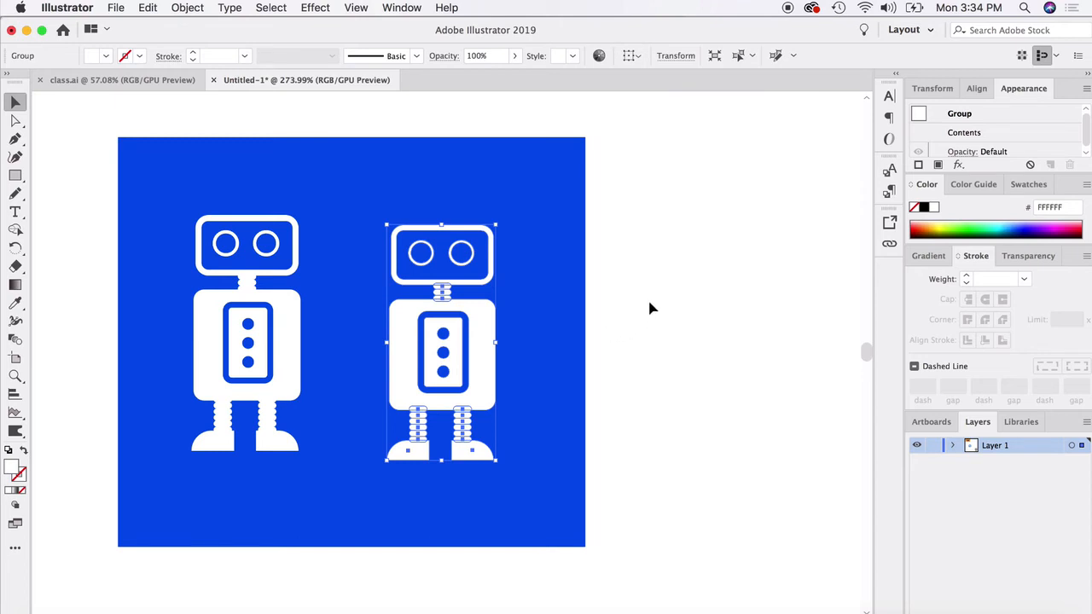
pyautogui.click(16, 229)
pyautogui.moveTo(389, 437); pyautogui.dragTo(407, 461)
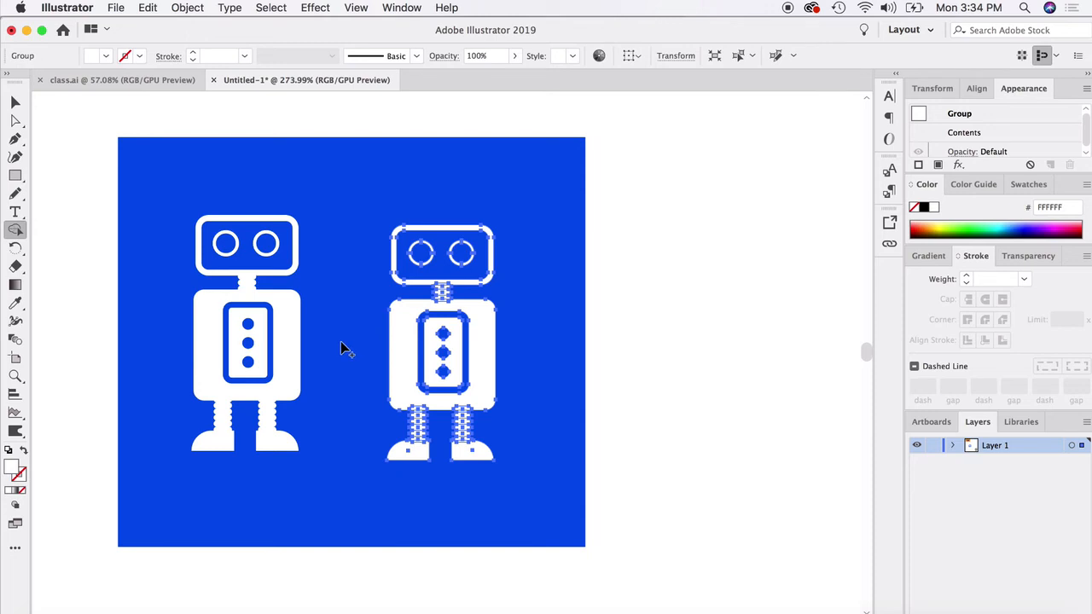
pyautogui.moveTo(407, 455)
pyautogui.mouseDown()
pyautogui.moveTo(422, 395)
pyautogui.moveTo(454, 399)
pyautogui.moveTo(468, 450)
pyautogui.moveTo(442, 282)
pyautogui.moveTo(401, 251)
pyautogui.moveTo(445, 253)
pyautogui.mouseUp()
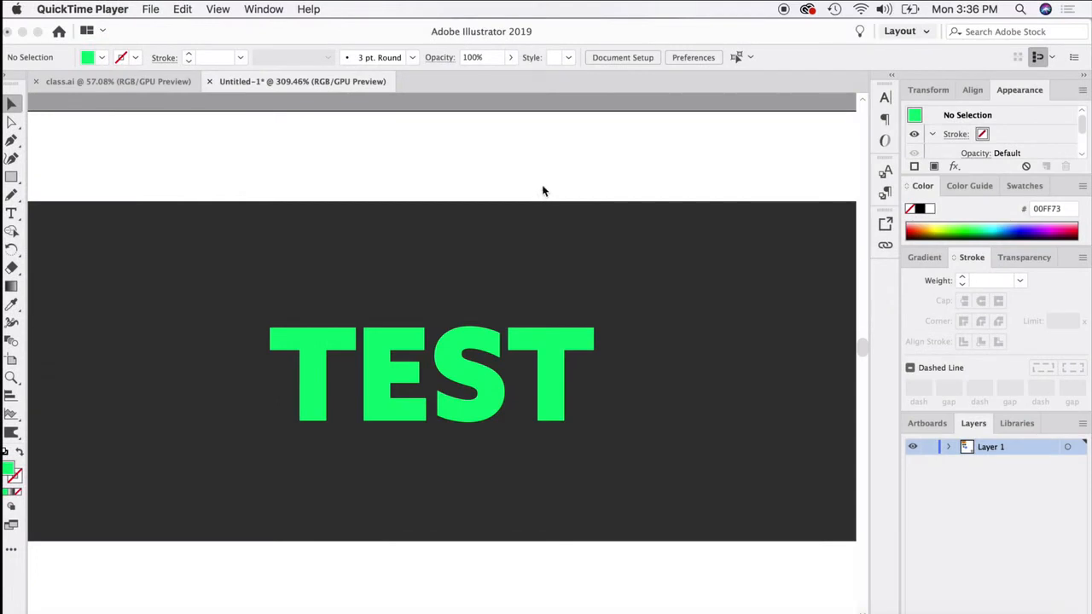
# - Convert the green TEST text on the dark rectangle to outlines
pyautogui.click(394, 433)
pyautogui.click(386, 367)
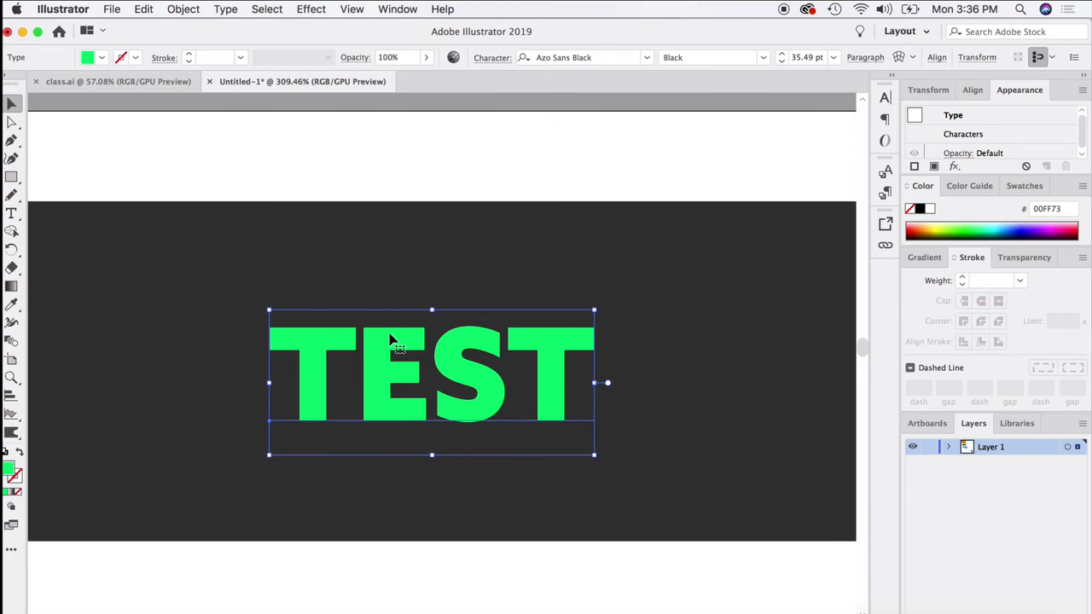
pyautogui.rightClick(390, 339)
pyautogui.click(465, 439)
pyautogui.click(358, 171)
# - Select the TEST letters with the dark rectangle and subtract all four letters with the Shape Builder tool
pyautogui.moveTo(195, 156); pyautogui.dragTo(650, 495)
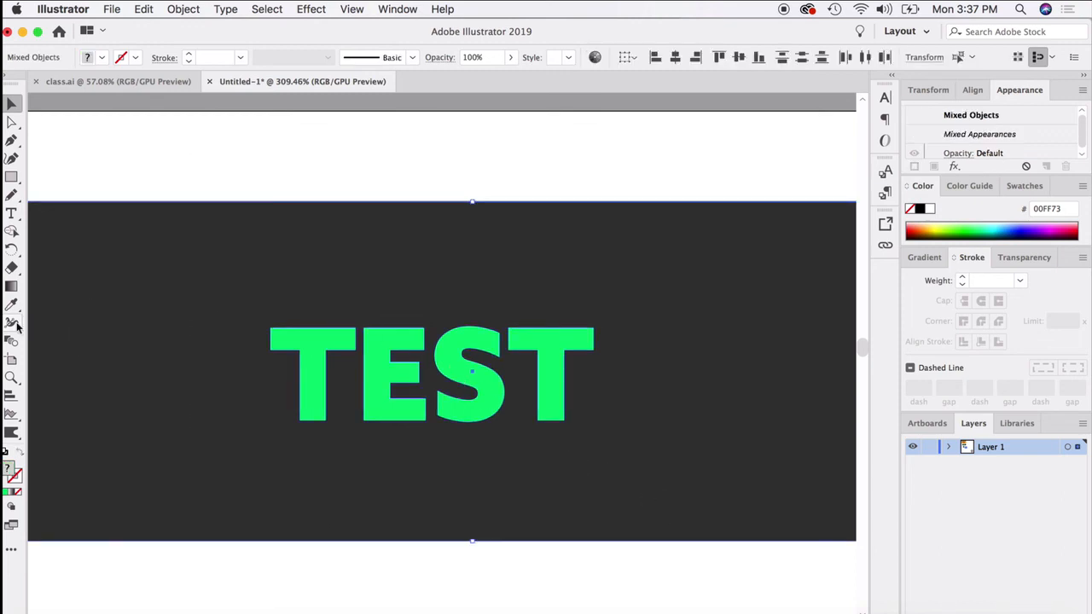
pyautogui.click(12, 231)
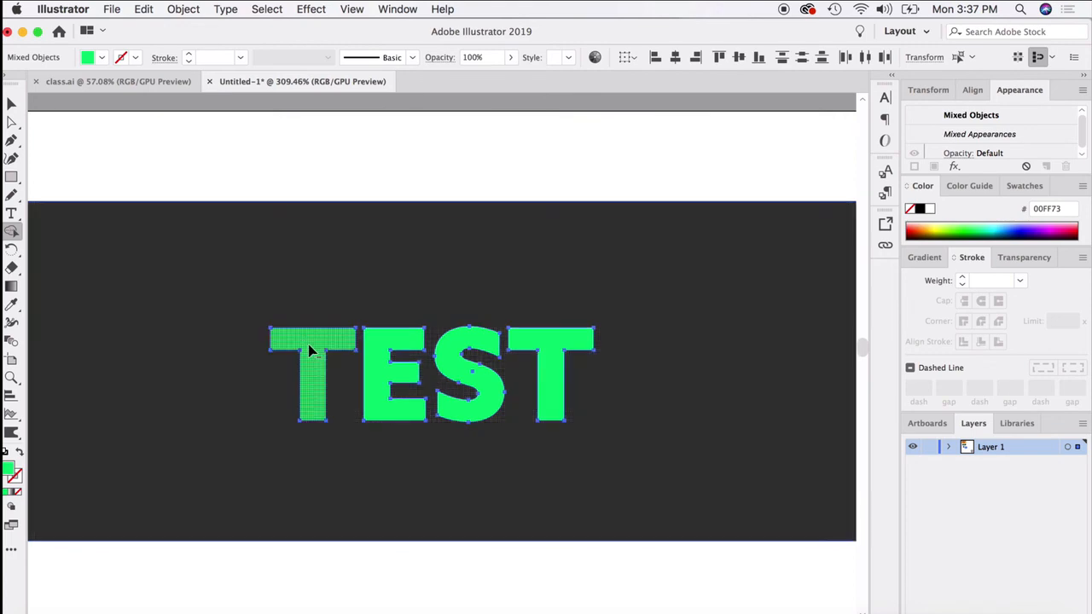
pyautogui.click(310, 348)
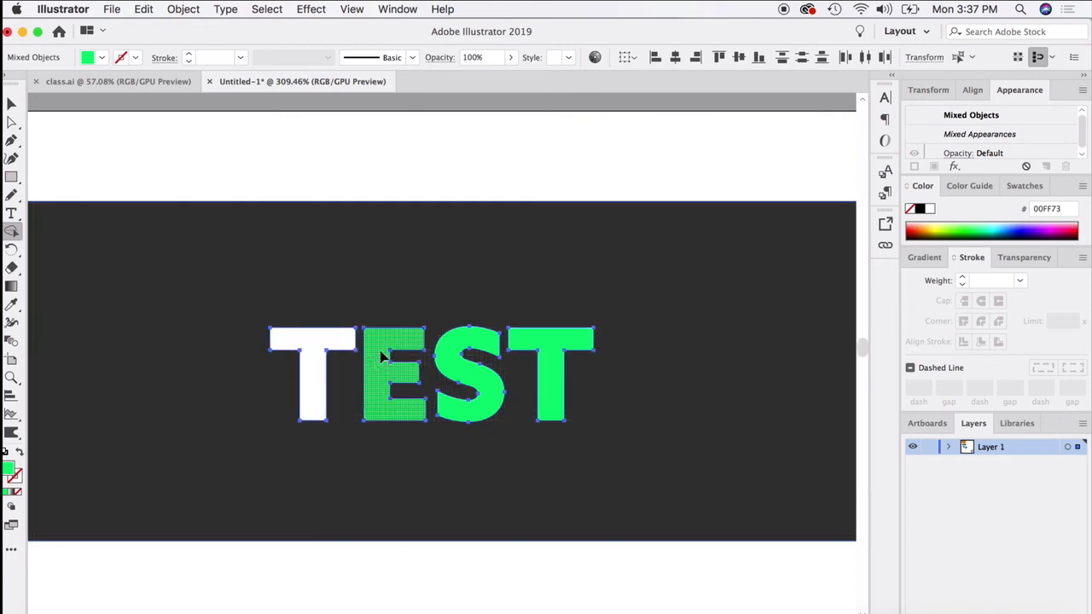
pyautogui.click(394, 376)
pyautogui.click(458, 361)
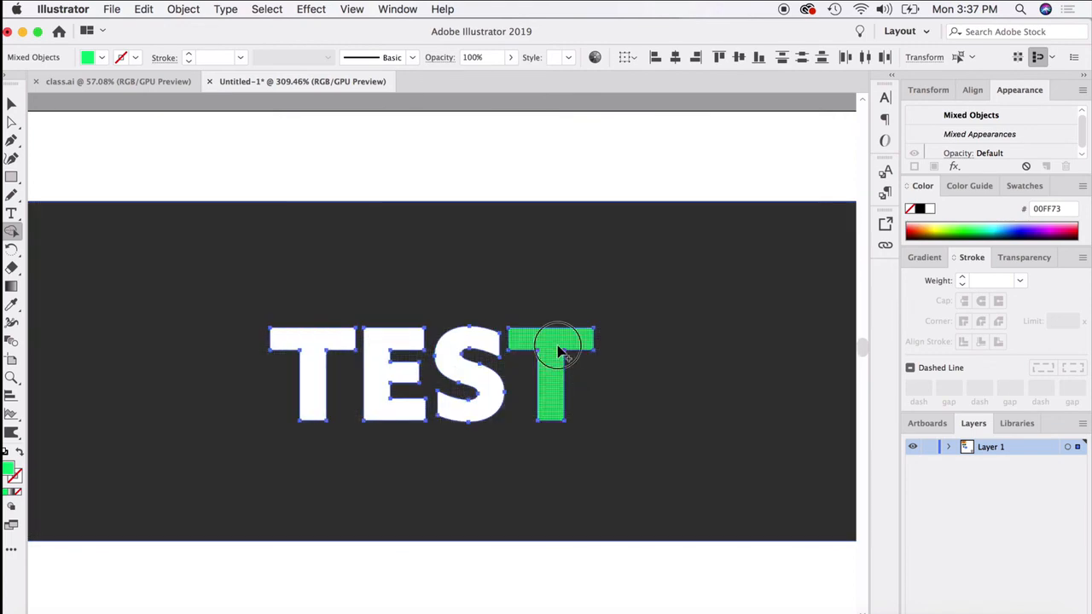
pyautogui.click(555, 341)
pyautogui.click(10, 101)
pyautogui.click(114, 130)
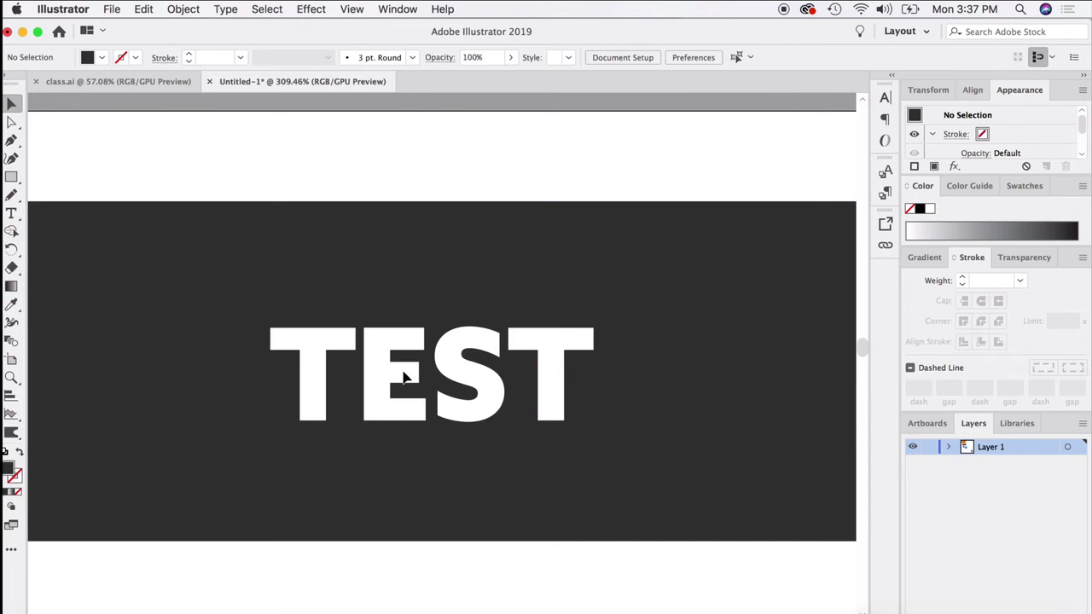
# - Draw a large rectangle over the cut-out TEST lettering and fill it with light grey
pyautogui.scroll(-2, 421, 415)
pyautogui.click(11, 177)
pyautogui.moveTo(65, 162); pyautogui.dragTo(688, 563)
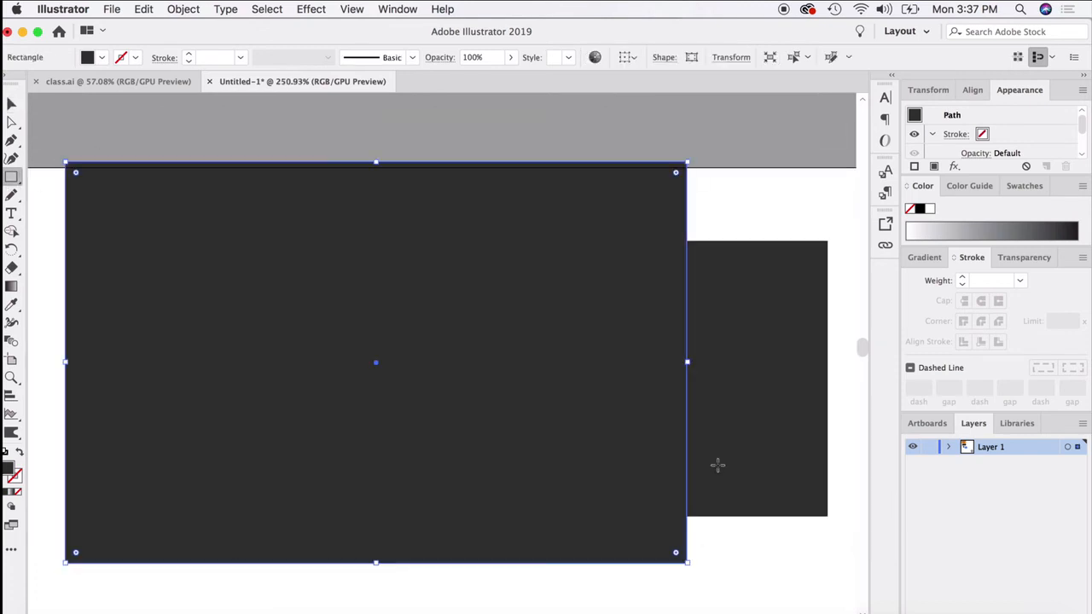
pyautogui.doubleClick(7, 472)
pyautogui.click(699, 378)
pyautogui.click(848, 378)
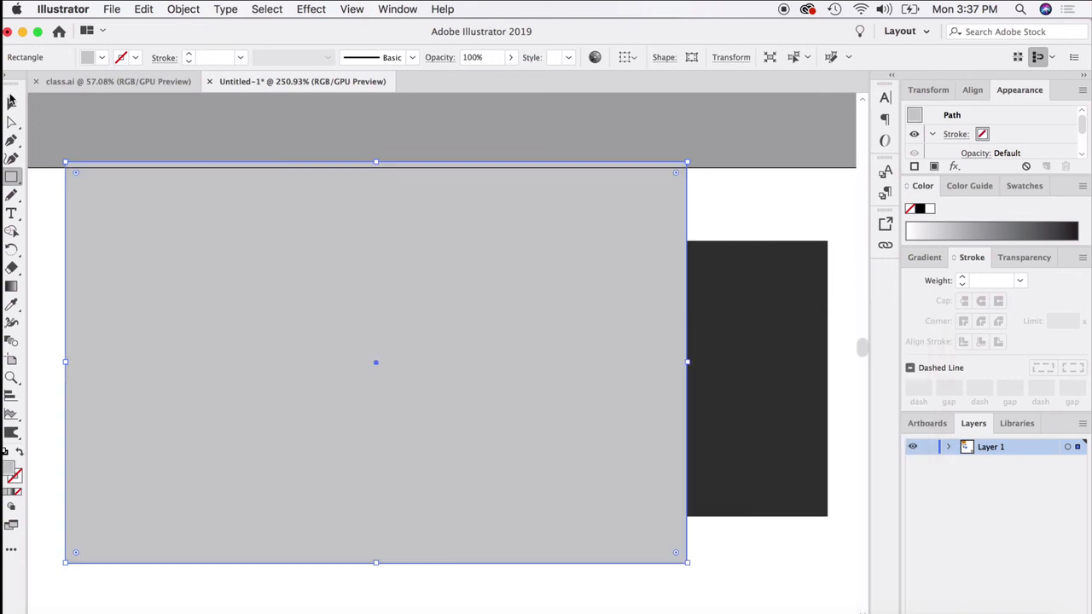
# - Send the light grey rectangle to the back, behind the dark panel with the cut-out letters
pyautogui.click(11, 99)
pyautogui.rightClick(285, 232)
pyautogui.moveTo(367, 460)
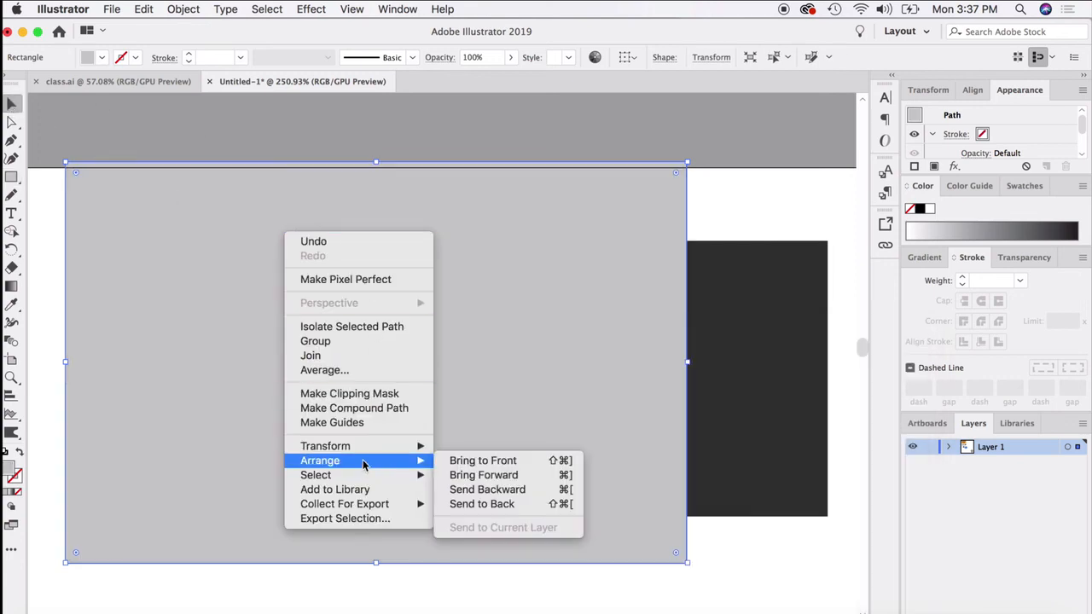
pyautogui.click(475, 504)
# - Reposition the light grey rectangle and the dark panel with the cut-out letters, and delete both
pyautogui.moveTo(604, 212); pyautogui.dragTo(214, 219)
pyautogui.moveTo(448, 409); pyautogui.dragTo(459, 373)
pyautogui.moveTo(434, 306); pyautogui.dragTo(431, 303)
pyautogui.click(333, 192)
pyautogui.moveTo(333, 197); pyautogui.dragTo(444, 361)
pyautogui.press('Delete')
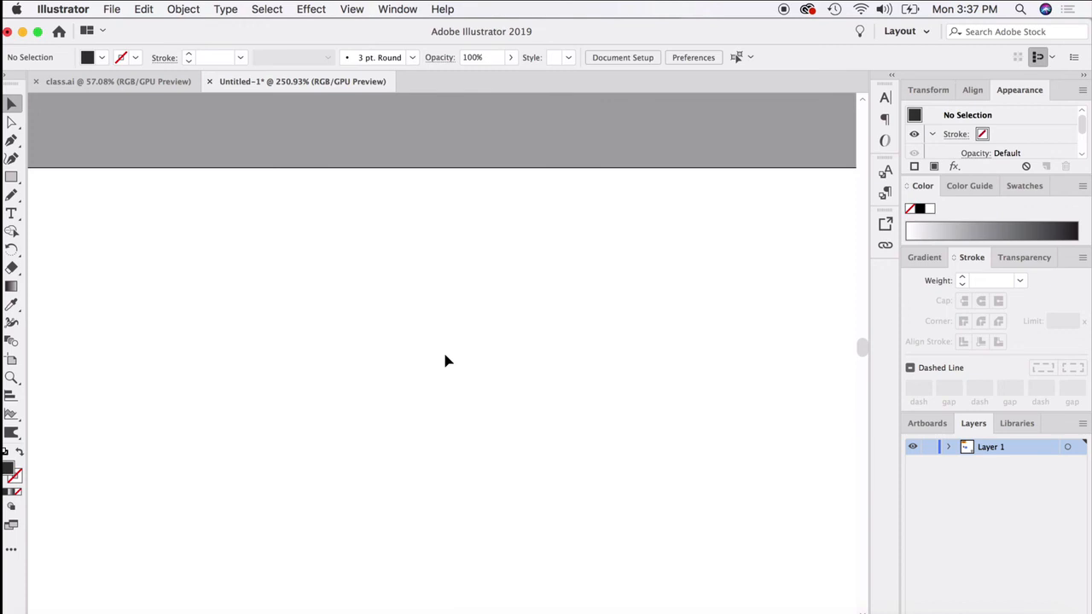